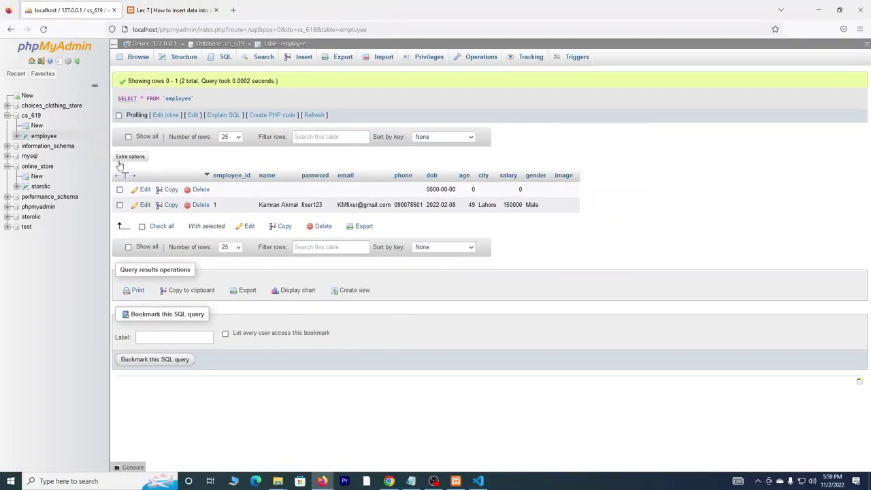
- Switch to Visual Studio Code and examine the database connection code and its connected/not connected check in lec7.php
key(alt+Tab)
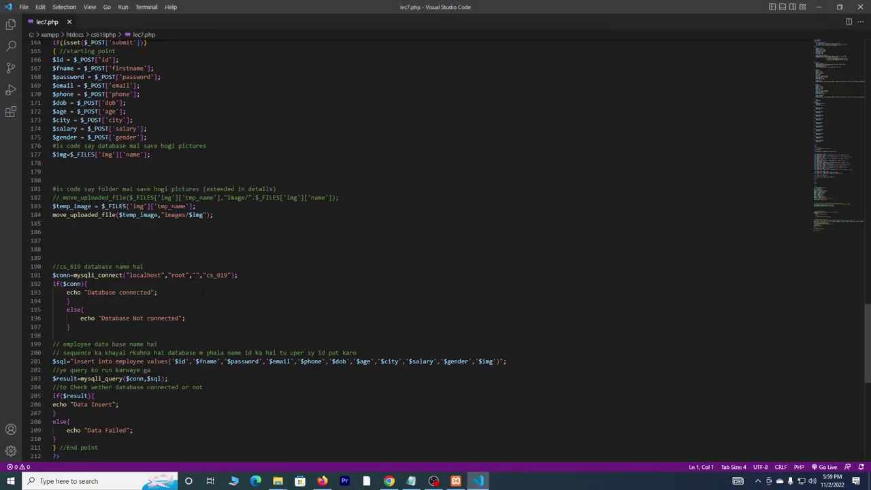
drag(259, 279, 286, 275)
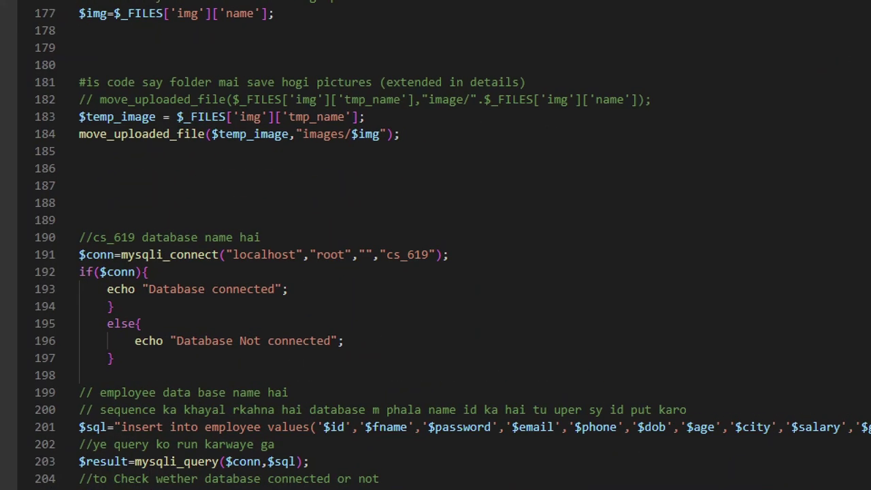
drag(165, 262, 350, 268)
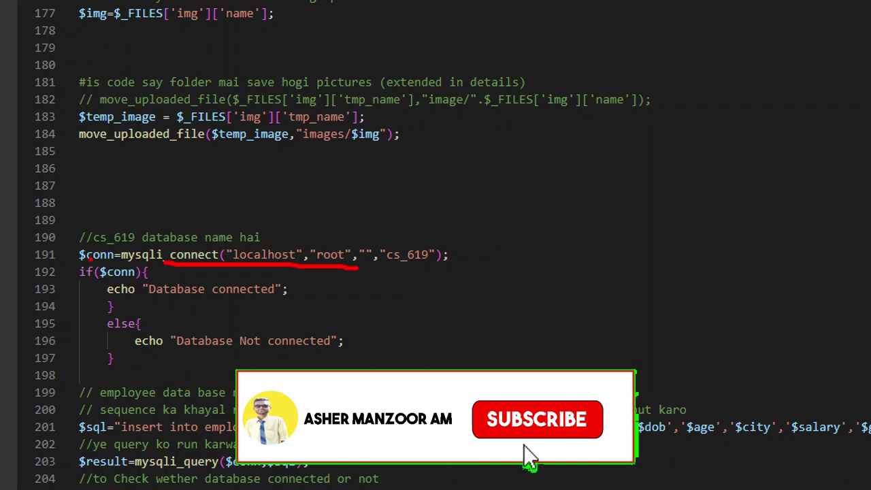
click(104, 280)
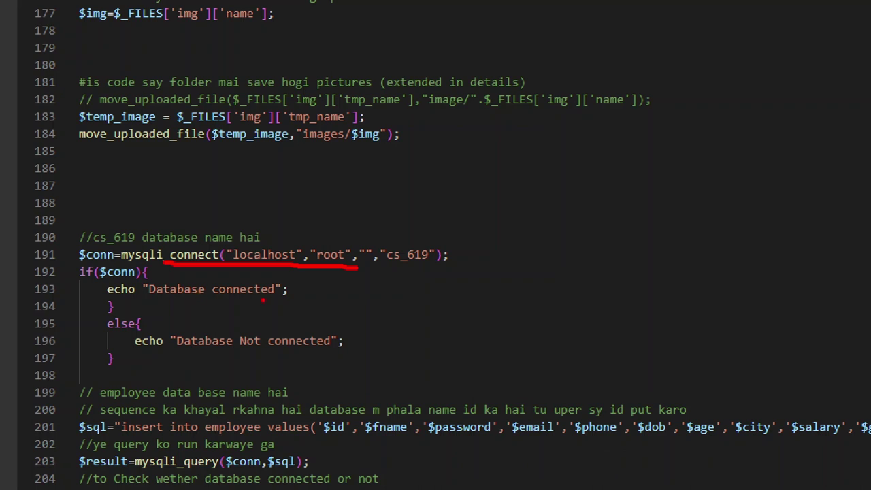
drag(326, 287, 361, 277)
drag(199, 367, 320, 361)
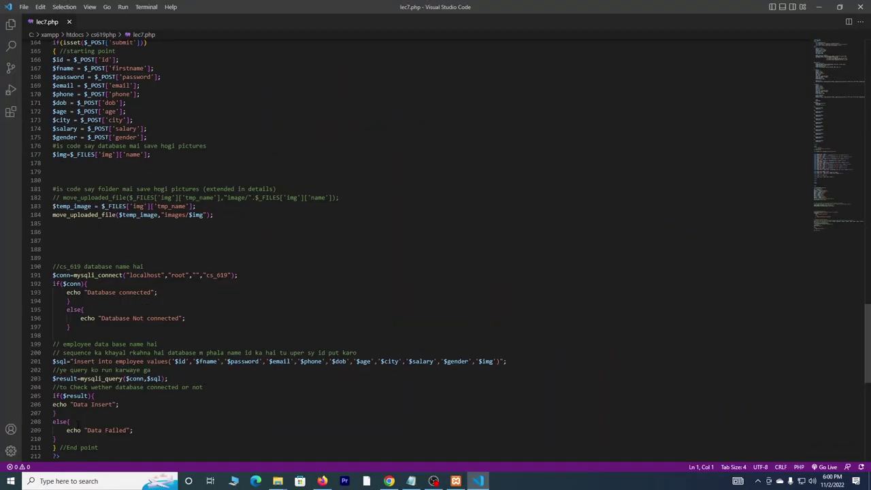
- Switch to phpMyAdmin in the browser and review the database creation form and the employee table of cs_619
key(alt+Tab)
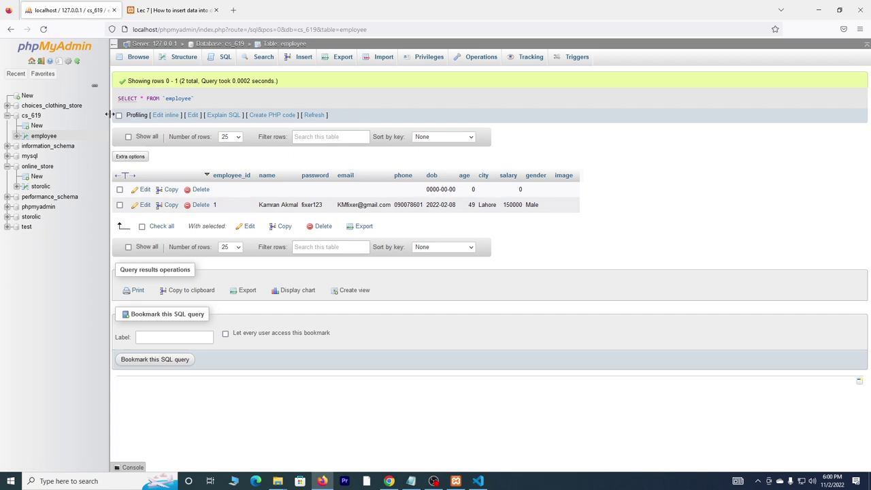
click(28, 96)
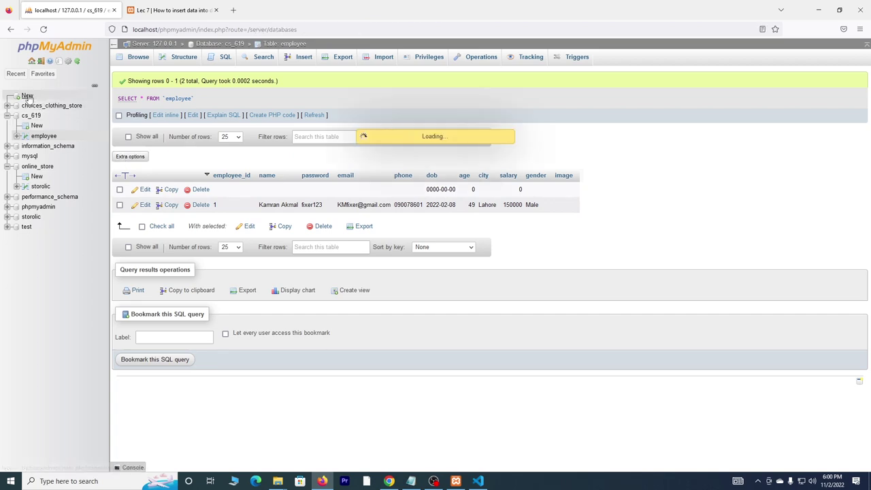
click(186, 135)
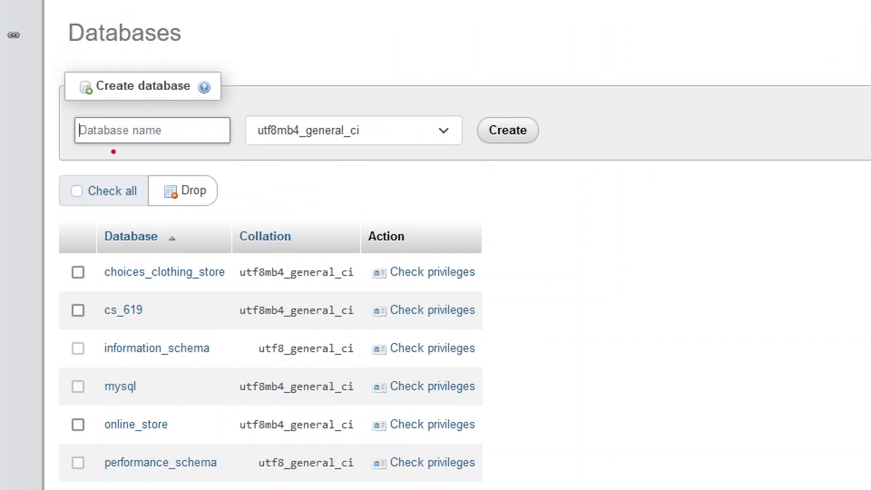
mouse_move(113, 151)
mouse_down()
mouse_move(129, 163)
mouse_move(161, 140)
mouse_move(170, 150)
mouse_move(195, 136)
mouse_move(202, 167)
mouse_up()
drag(517, 96, 568, 83)
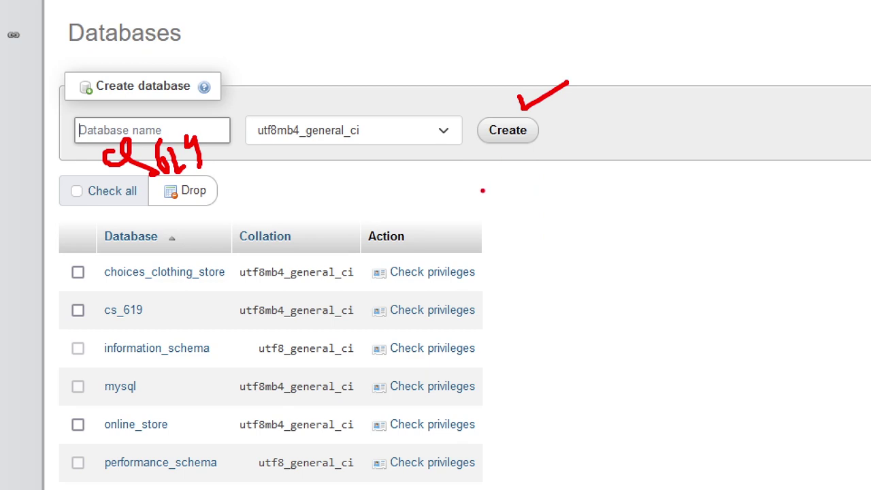
key(Escape)
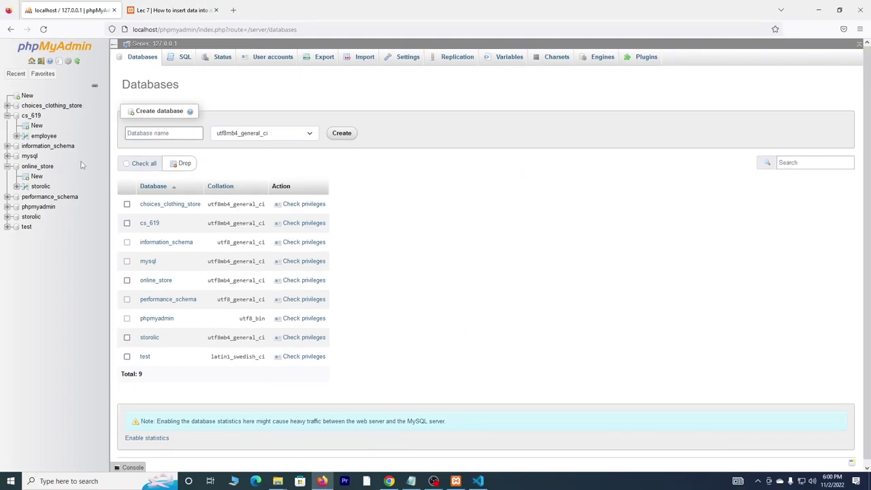
click(43, 136)
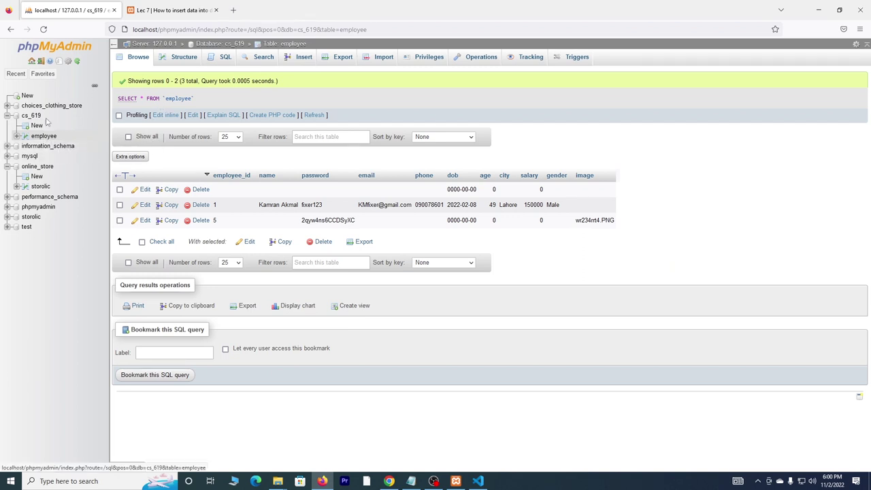
- Create a new database named abc
click(31, 99)
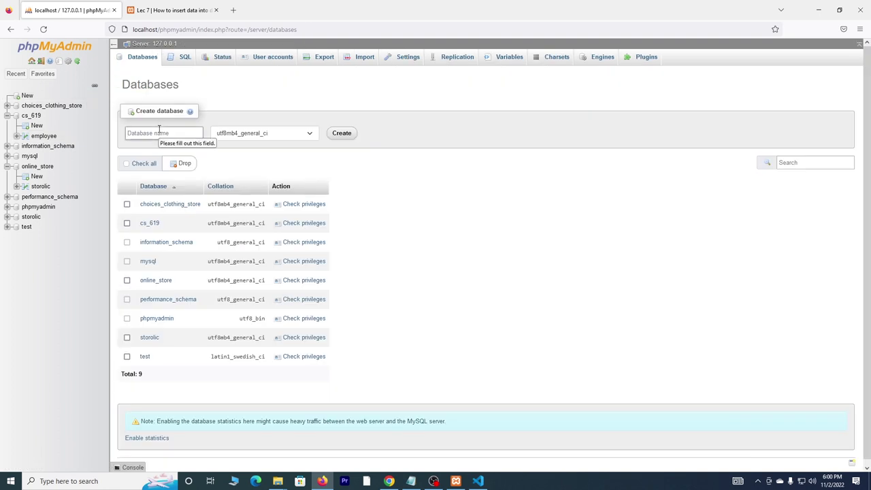
click(158, 133)
text(abc)
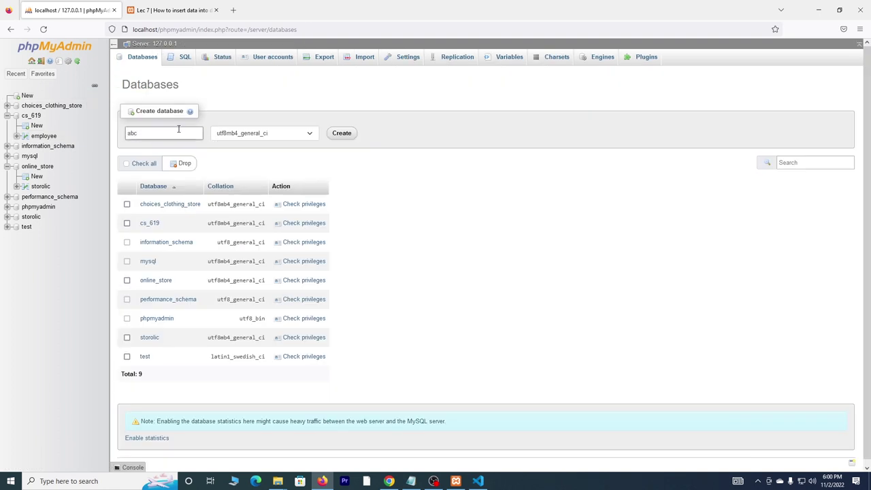
click(336, 135)
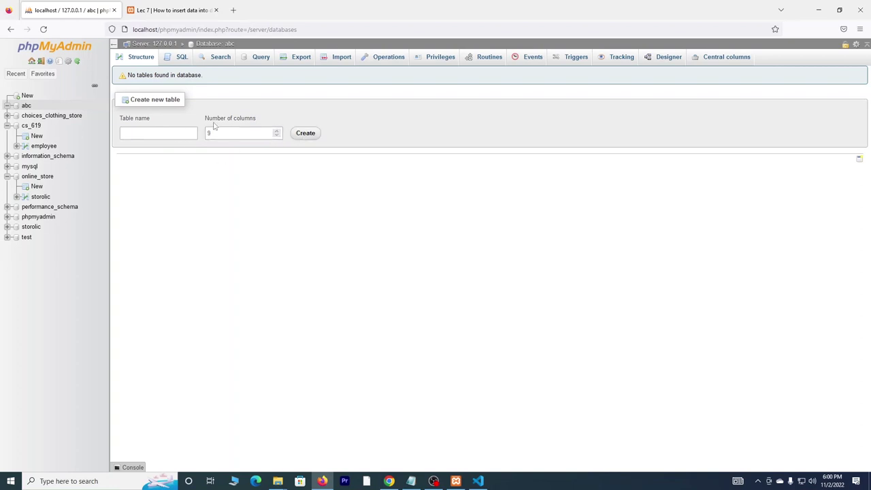
- Start a new table named testing with 5 columns in the abc database
click(162, 137)
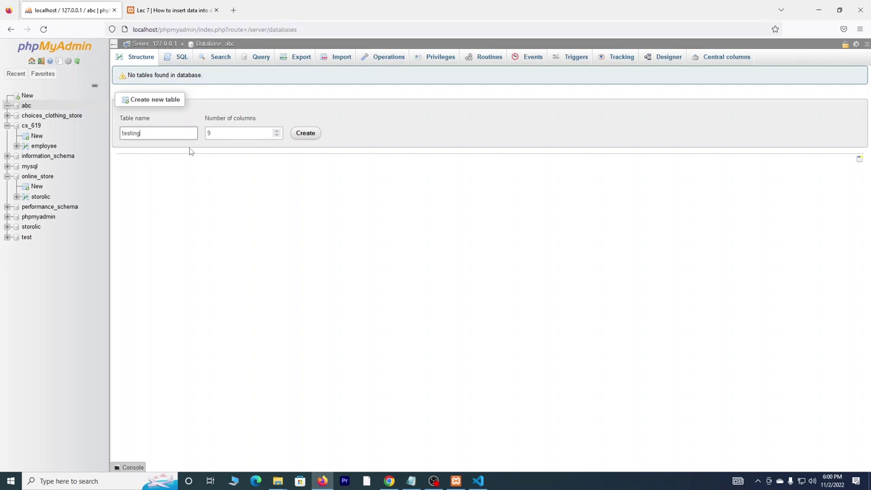
click(277, 136)
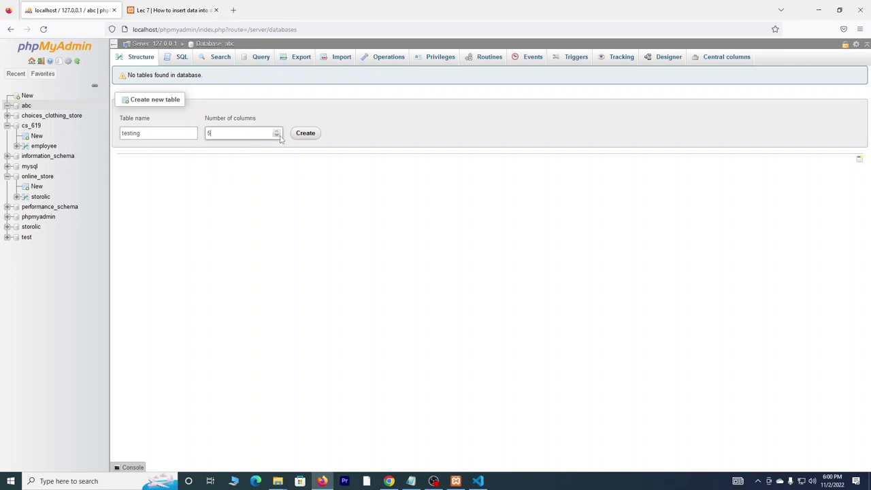
click(305, 135)
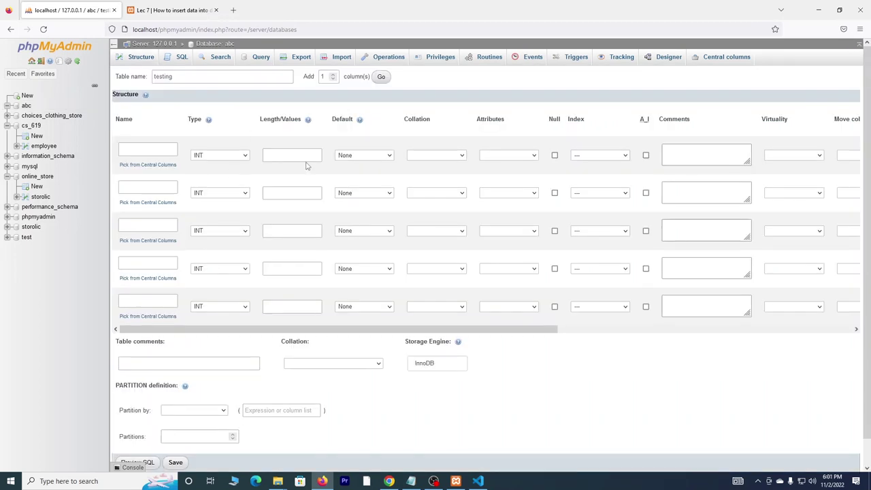
- Check the lec7.php code and the employee form's fields, and name the first three table columns in, name and paswd
click(157, 150)
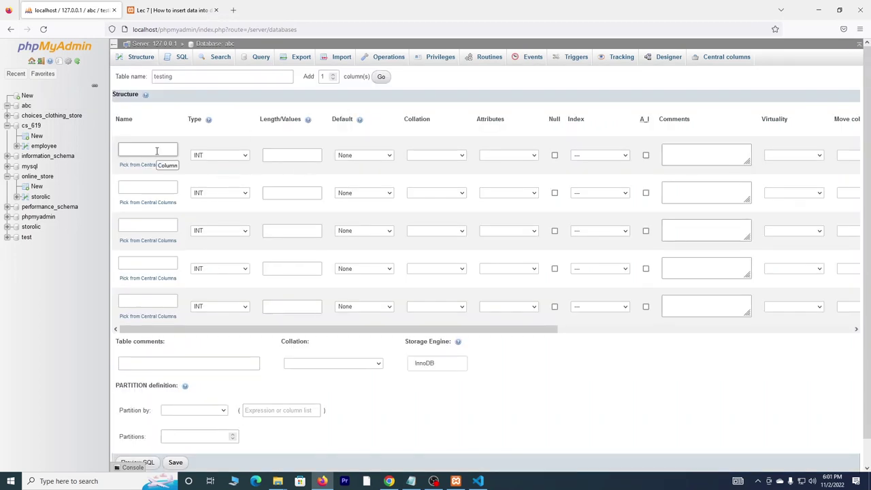
key(alt+Tab)
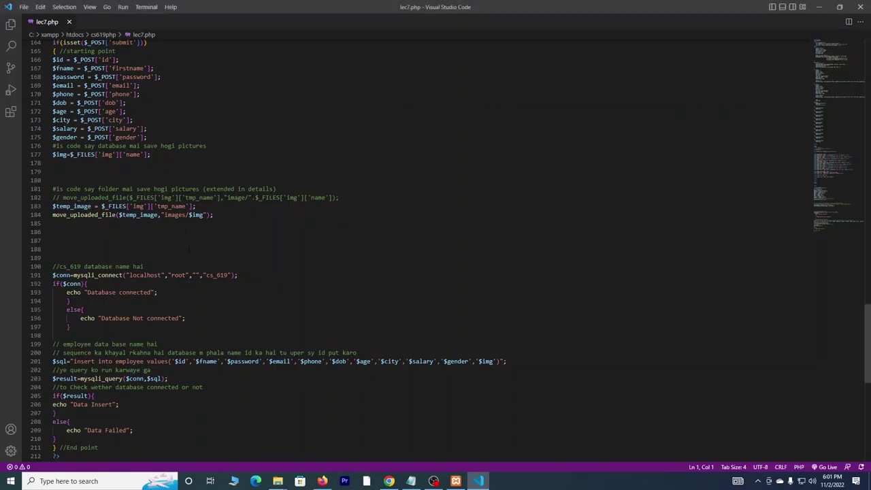
scroll(160, 376, down, 1)
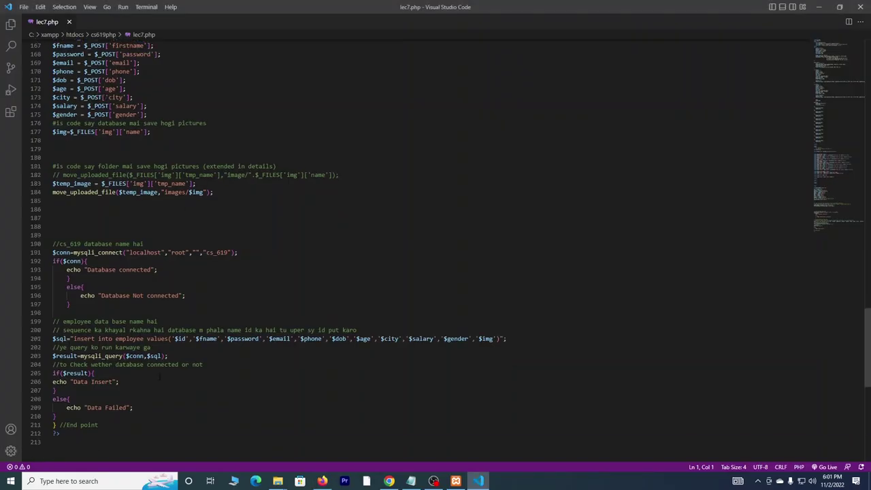
key(alt+Tab)
click(169, 11)
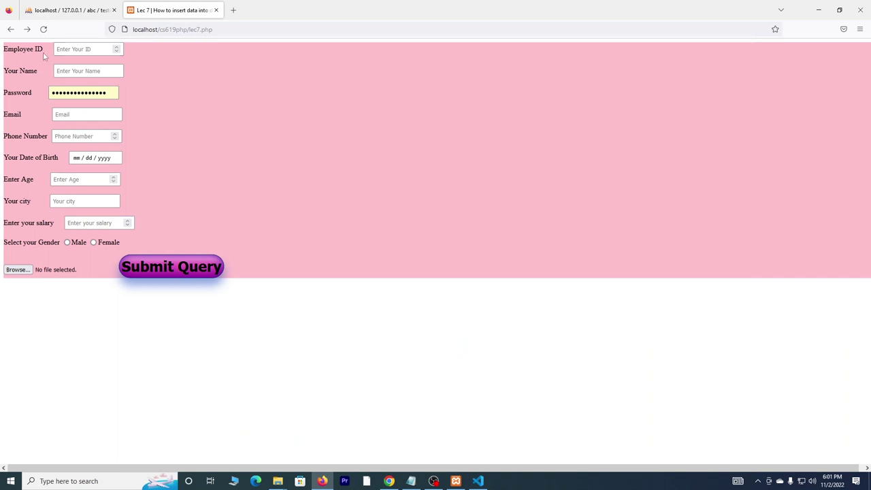
click(58, 15)
click(148, 150)
click(160, 191)
text(naem)
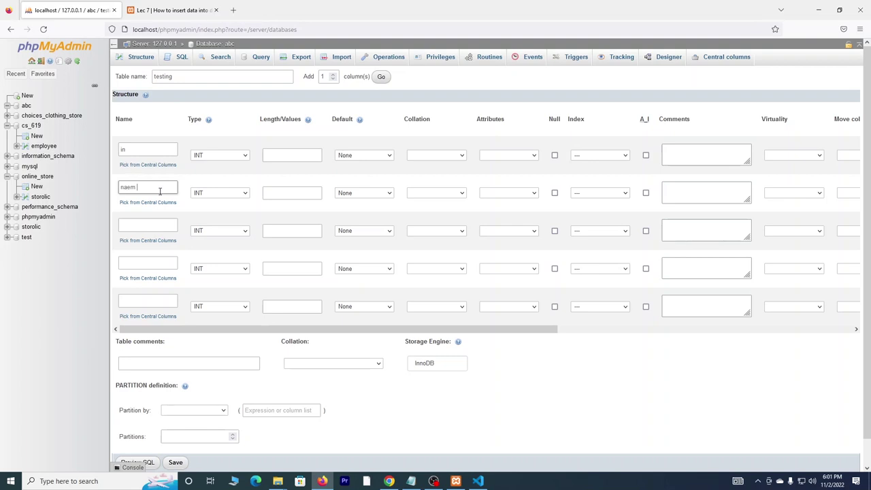
click(158, 225)
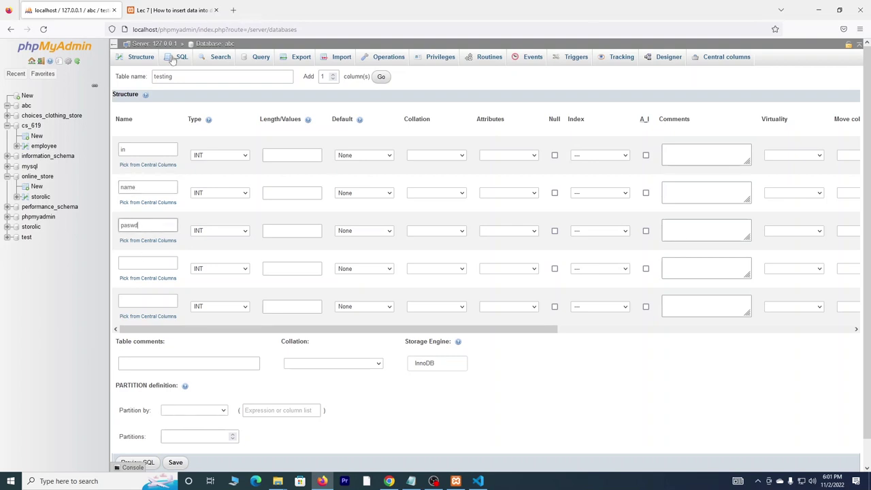
- Set the data type of the in column to INT and of the name and paswd columns to VARCHAR
click(166, 10)
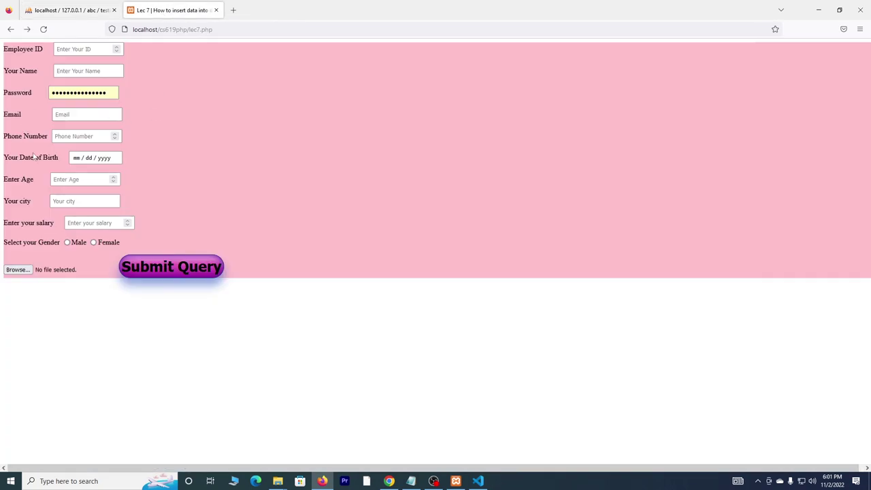
click(68, 10)
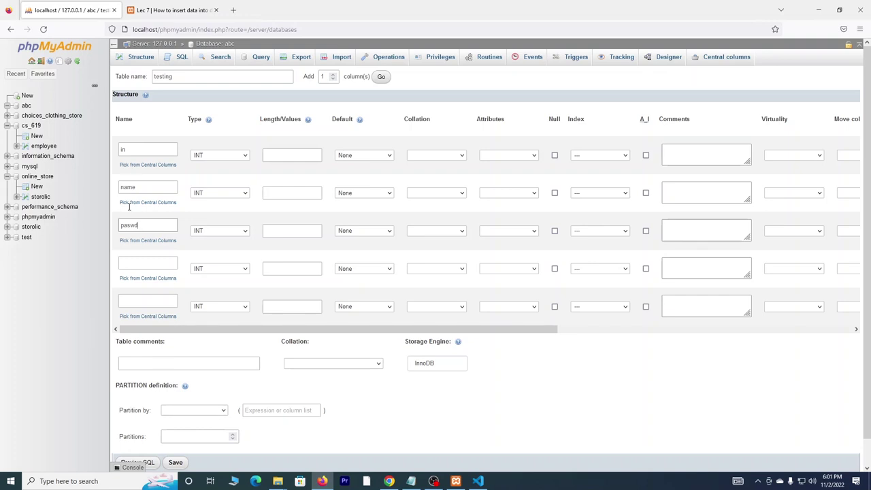
scroll(354, 313, down, 1)
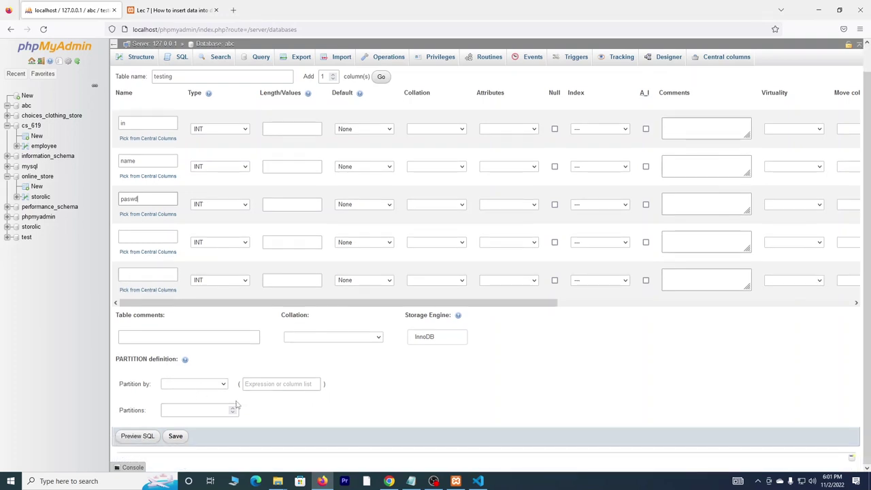
scroll(236, 407, up, 1)
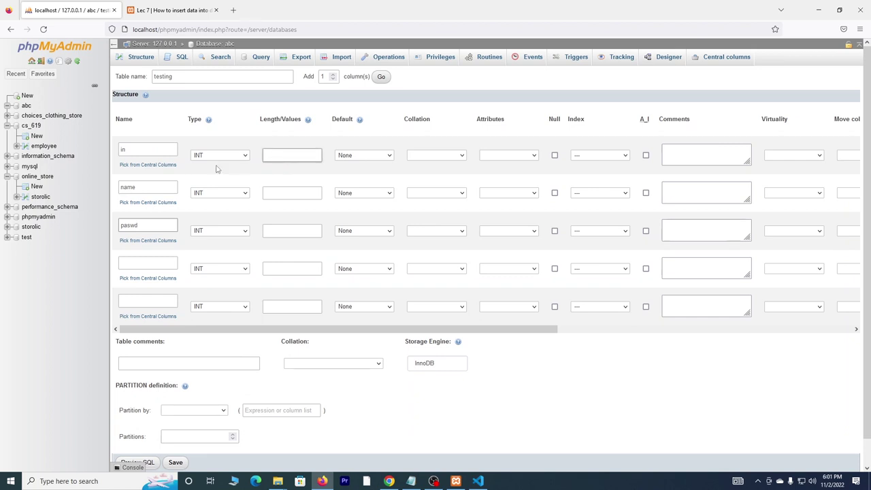
click(147, 154)
click(203, 159)
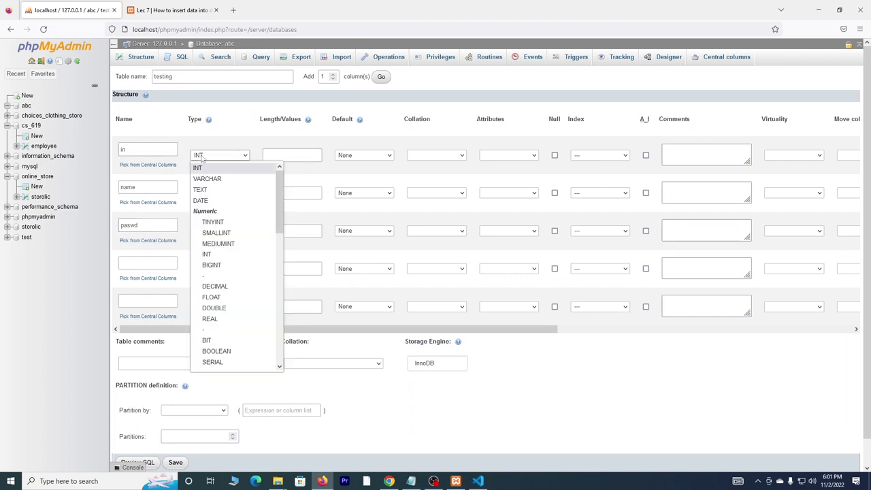
click(208, 169)
click(146, 188)
click(212, 194)
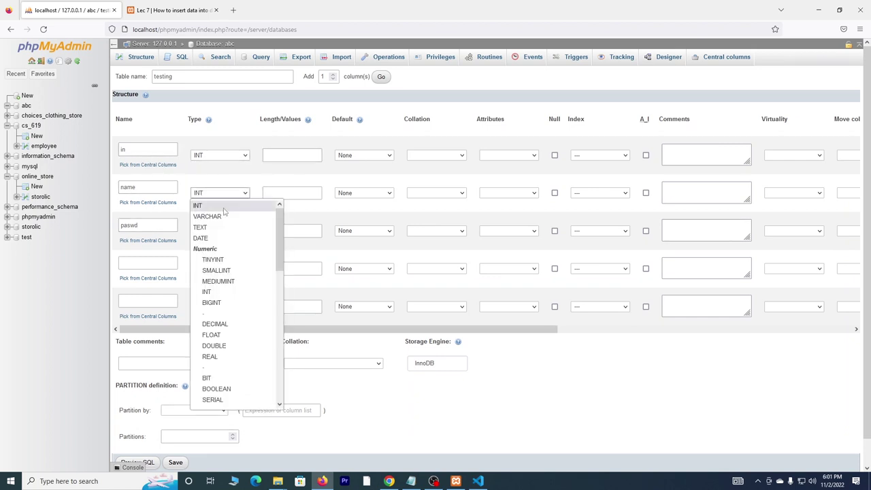
click(219, 216)
click(147, 226)
click(211, 231)
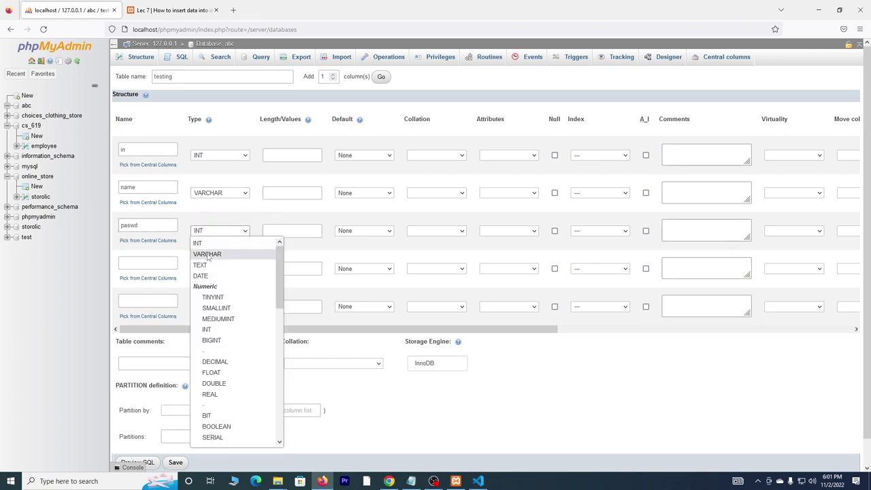
click(209, 254)
- Check the employee form's fields and name the fourth and fifth table columns email and phone
click(167, 11)
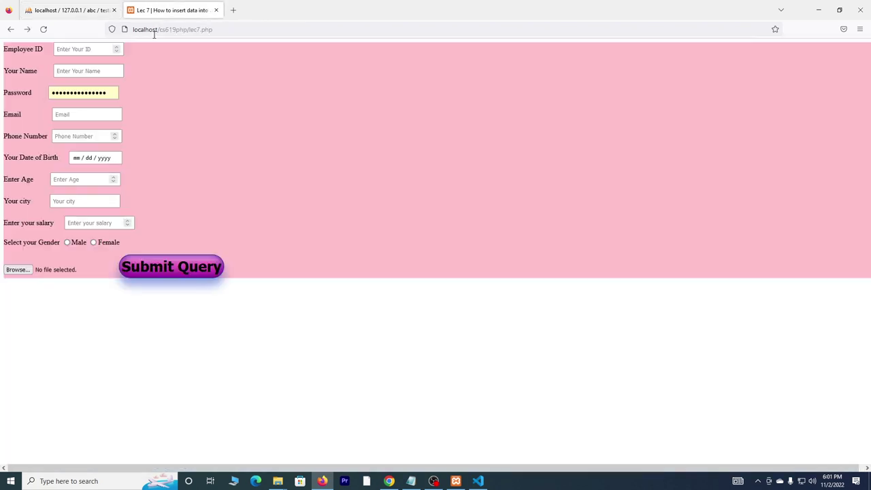
click(64, 11)
click(127, 11)
click(64, 10)
click(151, 261)
text(email)
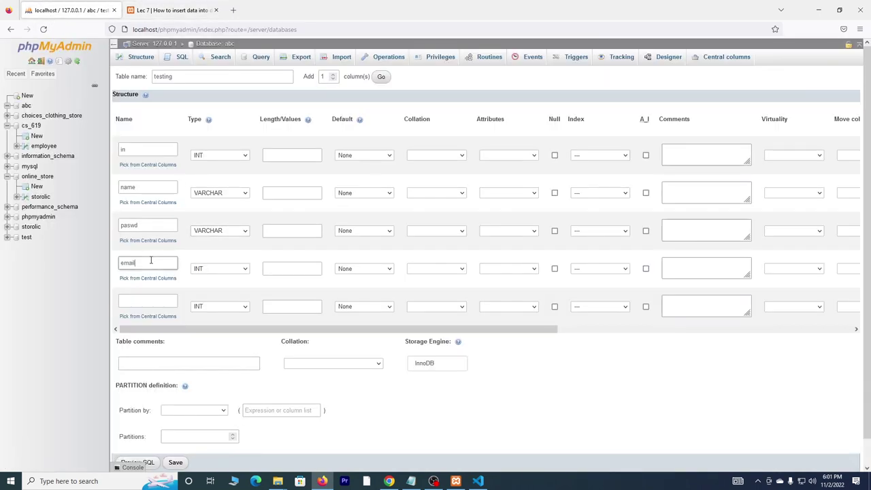
click(158, 303)
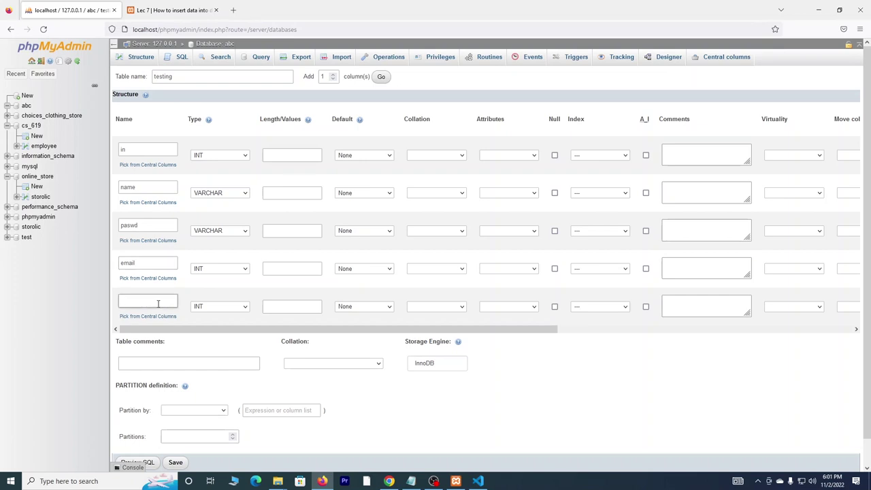
- Set the data type of the email column to VARCHAR and of the phone column to INT
click(221, 269)
key(Up)
key(Up)
key(Up)
key(Up)
key(Up)
key(Up)
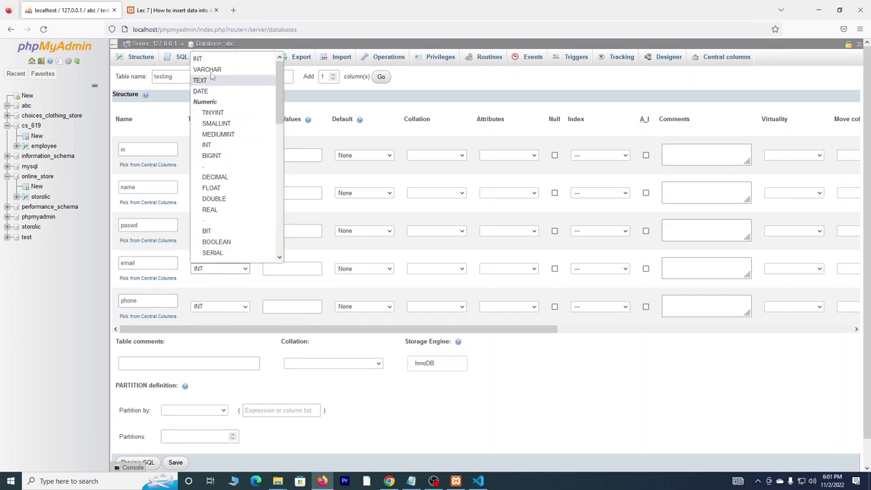
key(Return)
click(224, 311)
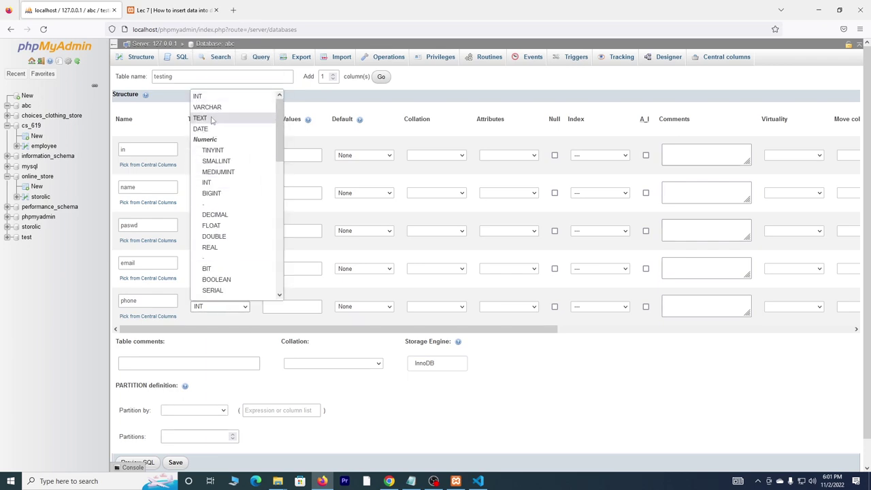
click(211, 94)
- Set the column lengths to 10 for in, 30 for name, paswd and email, and 20 for phone
click(287, 154)
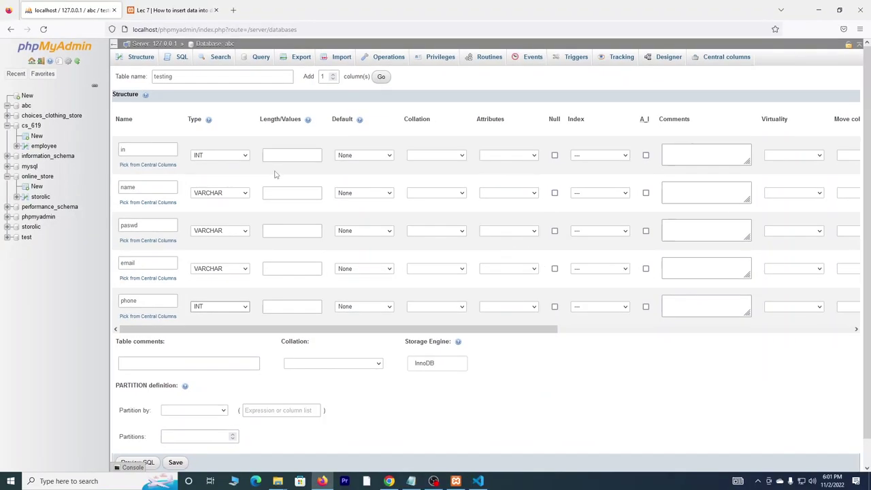
click(275, 178)
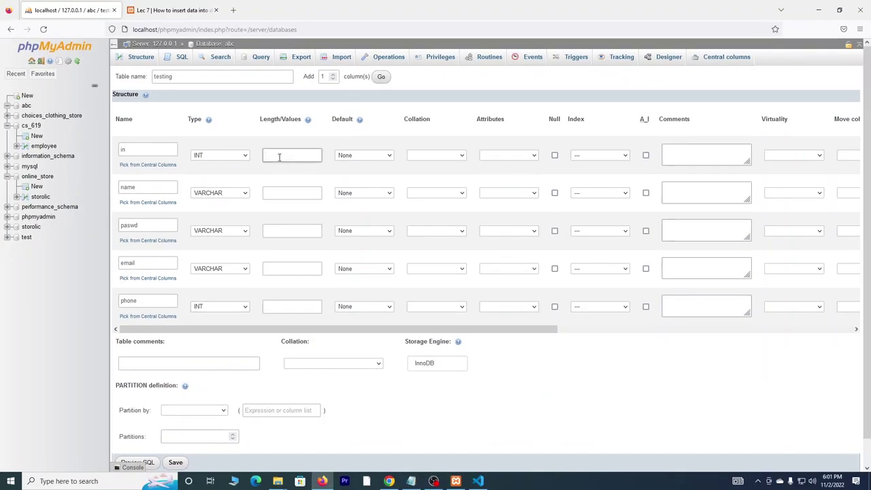
text(10)
click(283, 193)
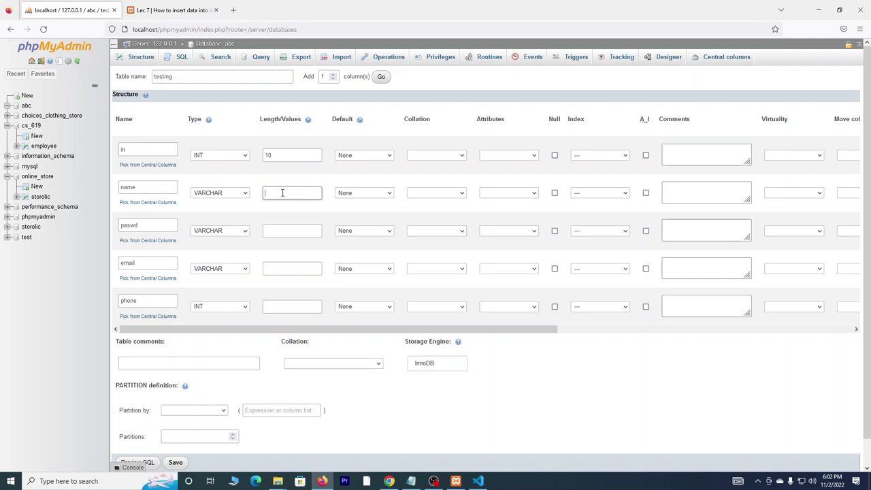
click(292, 230)
click(292, 268)
click(291, 308)
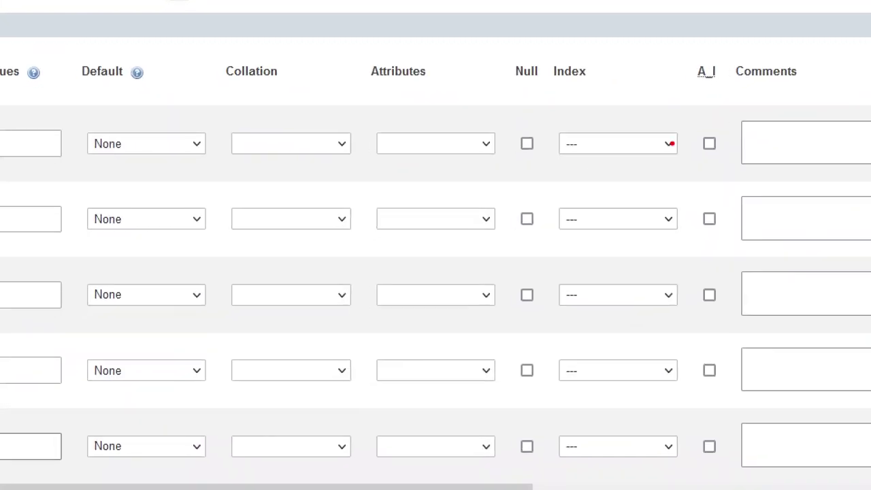
- Make the in column the PRIMARY index and turn on auto-increment for it
drag(554, 175, 657, 165)
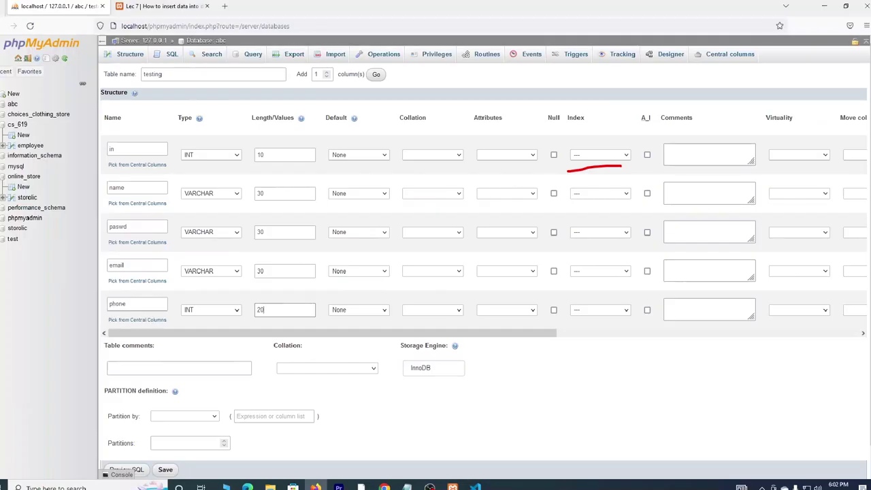
click(618, 144)
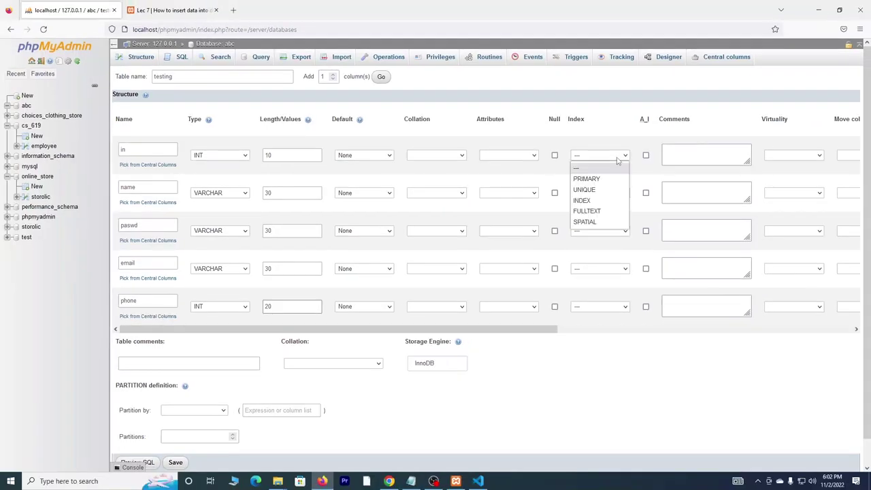
click(573, 179)
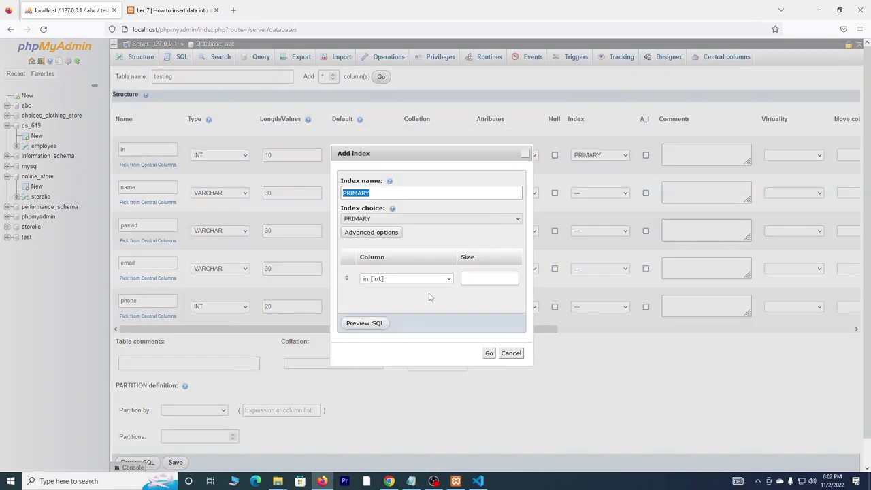
click(489, 353)
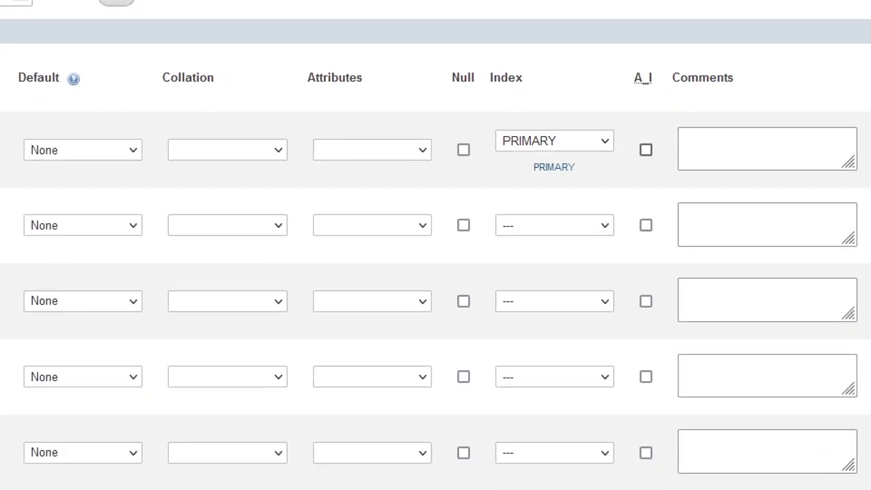
drag(638, 113, 640, 124)
click(633, 109)
drag(657, 55, 661, 101)
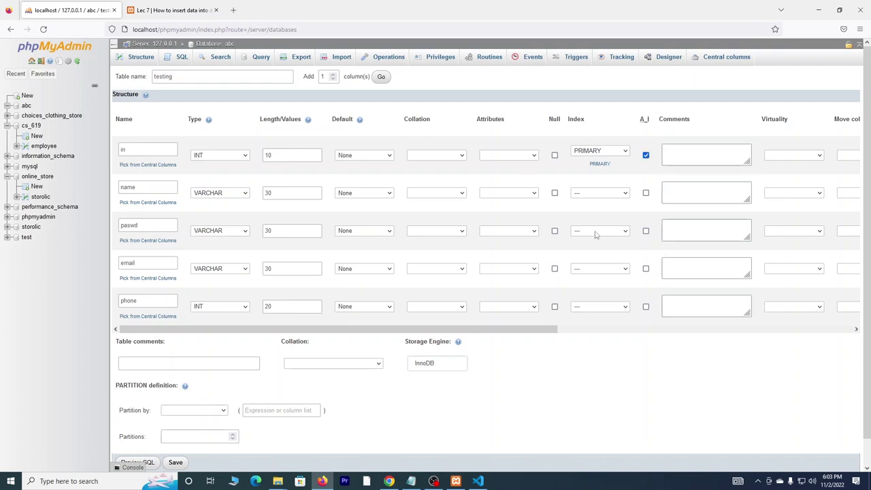
- Save the testing table and accept in as a column name
scroll(299, 402, down, 1)
click(176, 436)
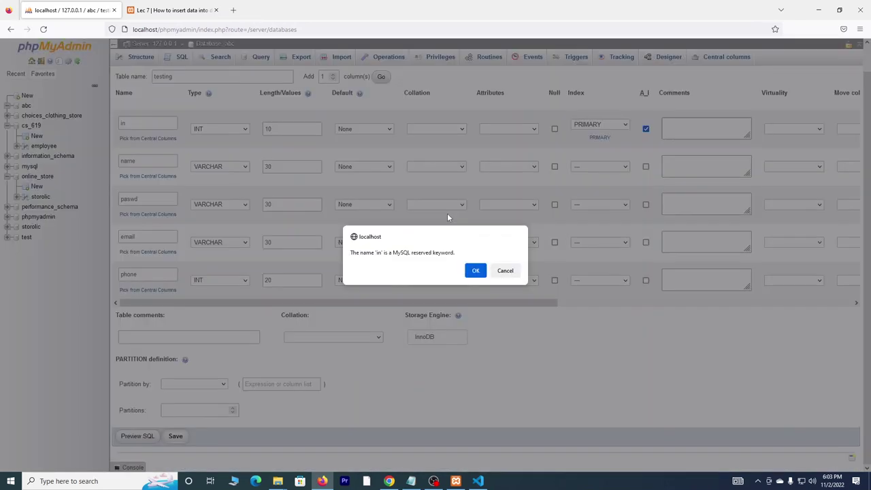
click(475, 271)
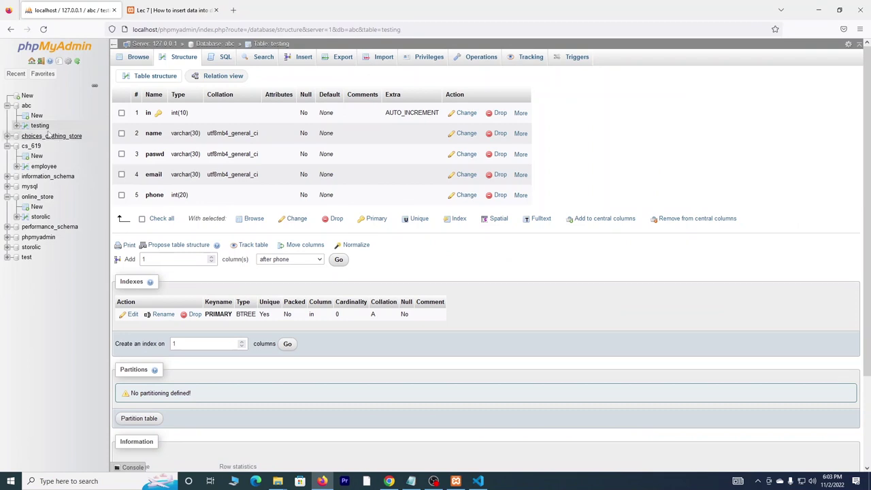
- Browse the testing table and its structure, and open the paswd column's definition to check its editable name and length
click(40, 125)
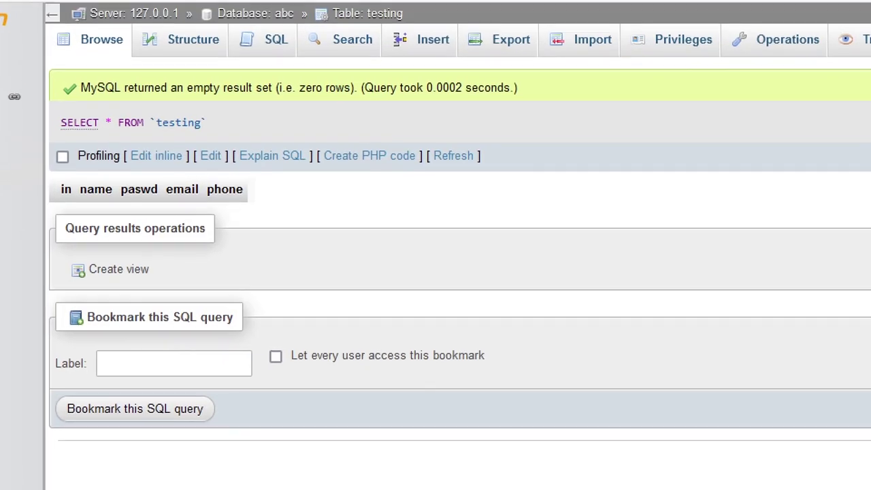
drag(170, 65, 192, 66)
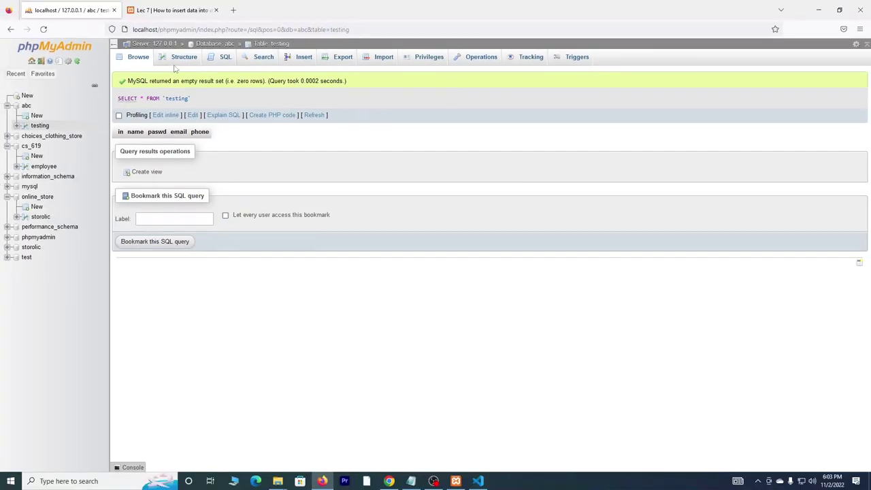
click(195, 45)
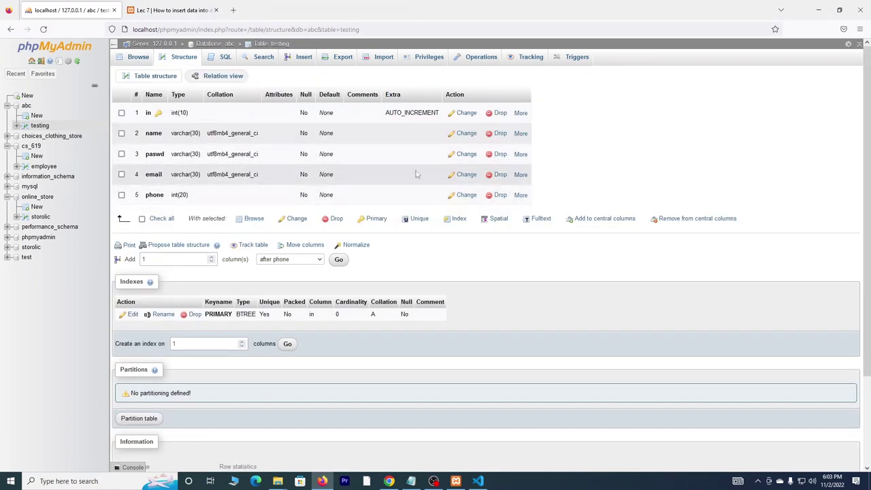
click(466, 155)
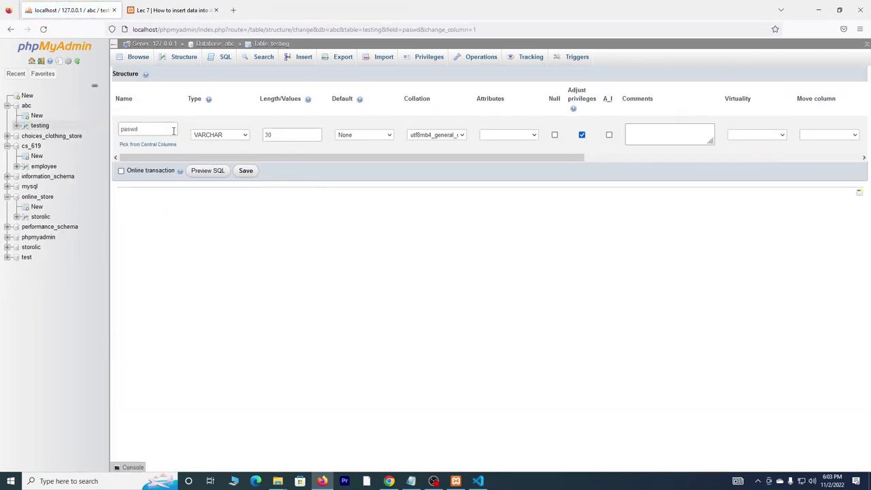
click(174, 130)
click(299, 135)
click(246, 171)
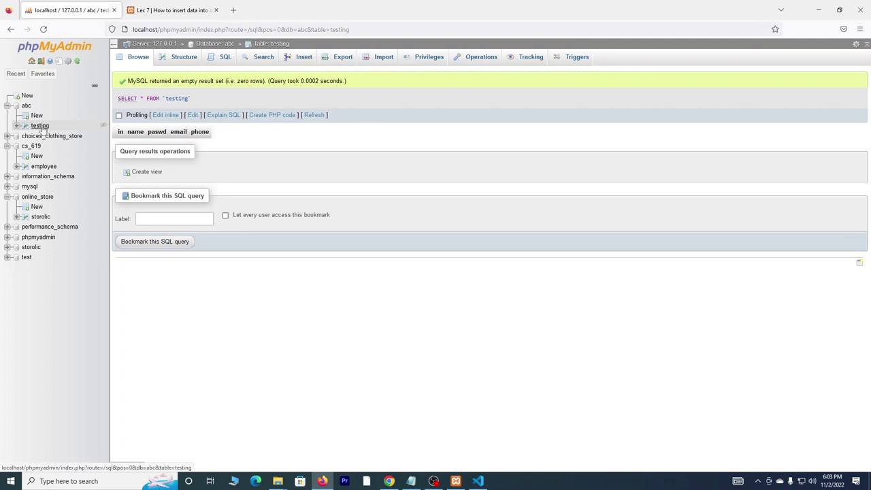
- Examine the testing table's operations, including the rename, storage and copy options
click(477, 60)
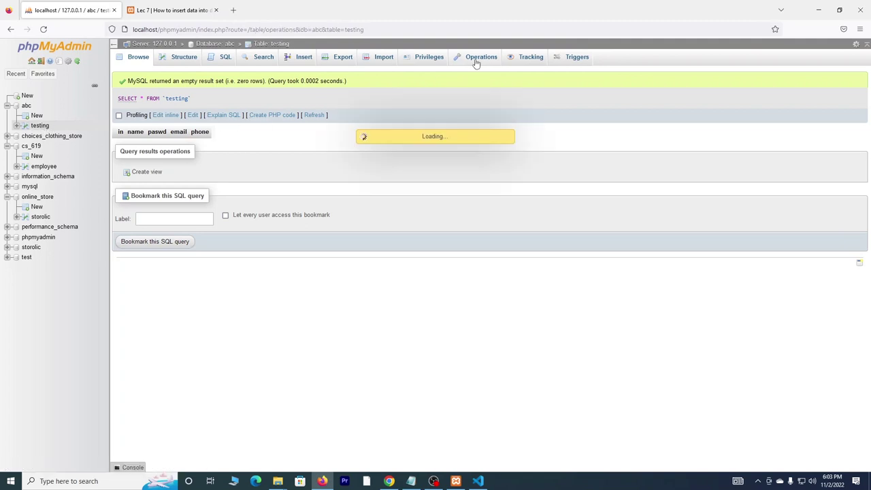
drag(208, 206, 178, 206)
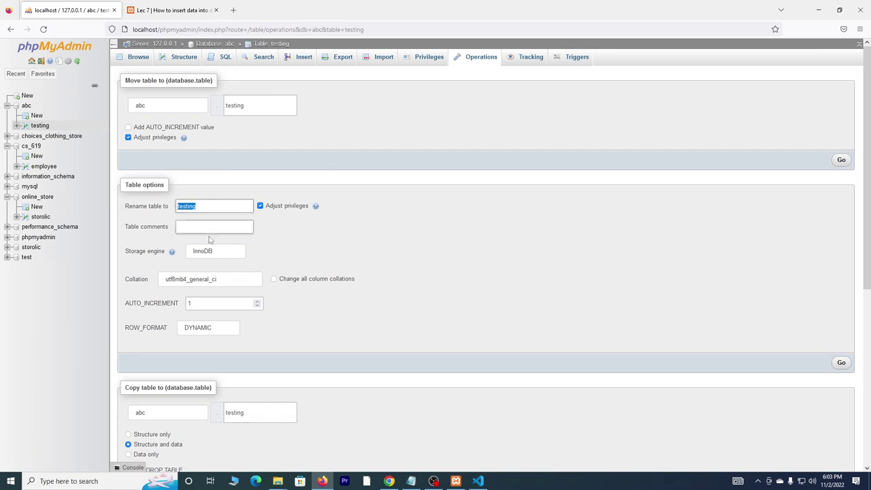
scroll(212, 257, down, 3)
scroll(213, 257, up, 3)
- Examine the abc database's operations for renaming, dropping and copying it
click(26, 106)
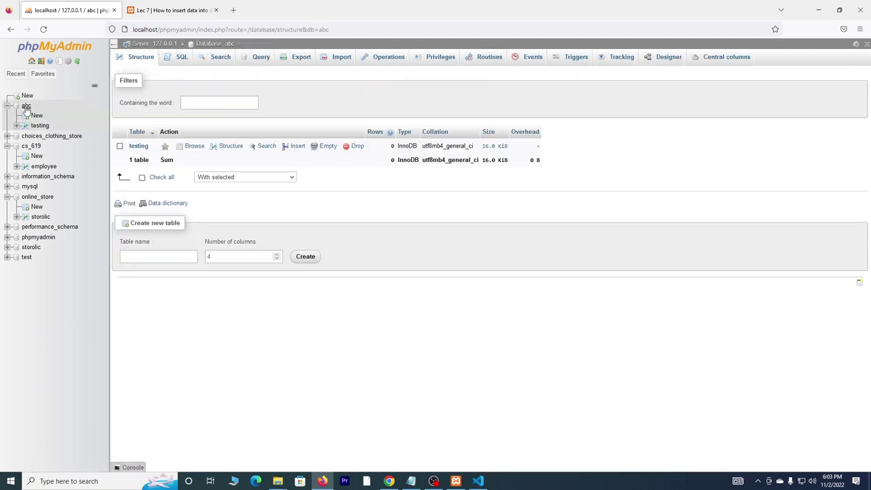
click(399, 60)
click(178, 255)
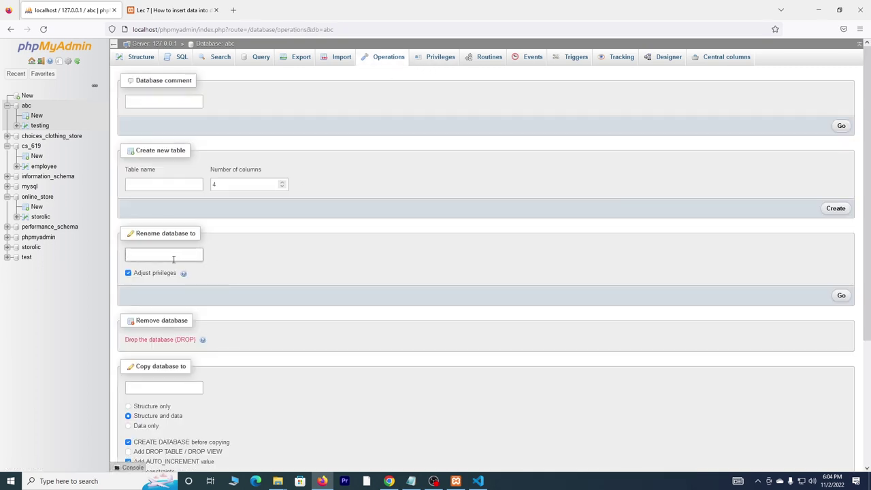
scroll(208, 328, down, 3)
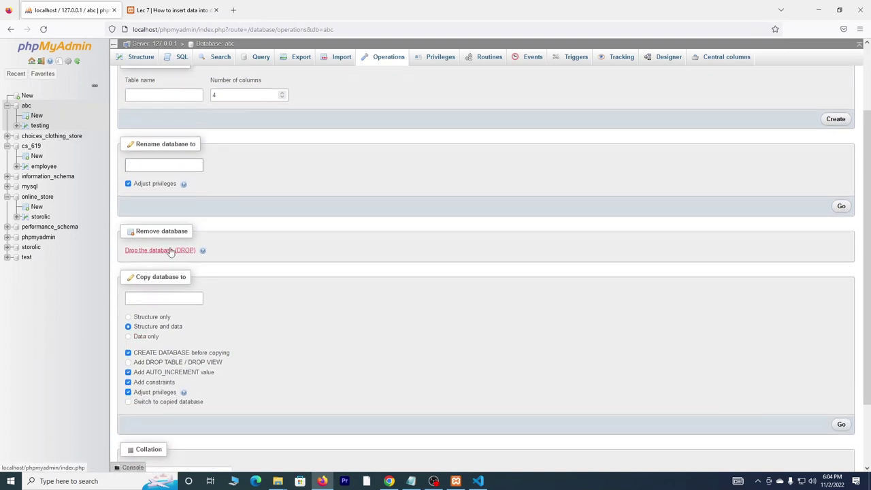
scroll(170, 252, up, 3)
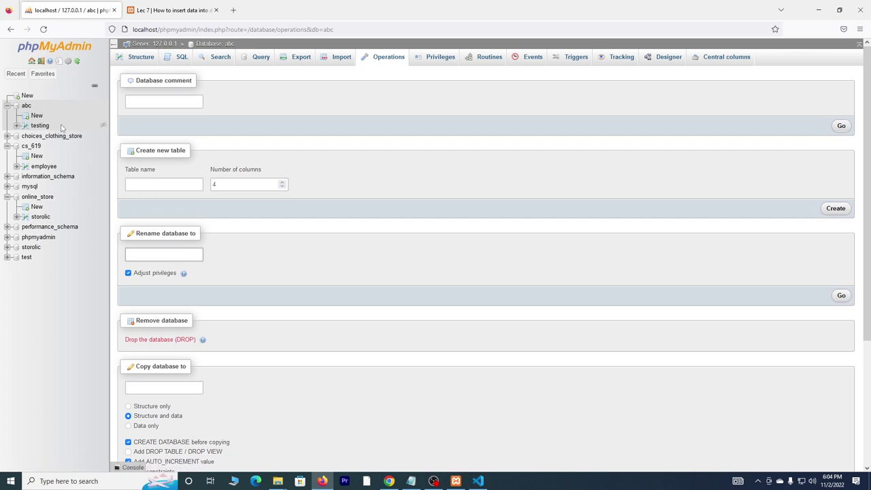
- Return to the testing table and review its column structure
click(42, 126)
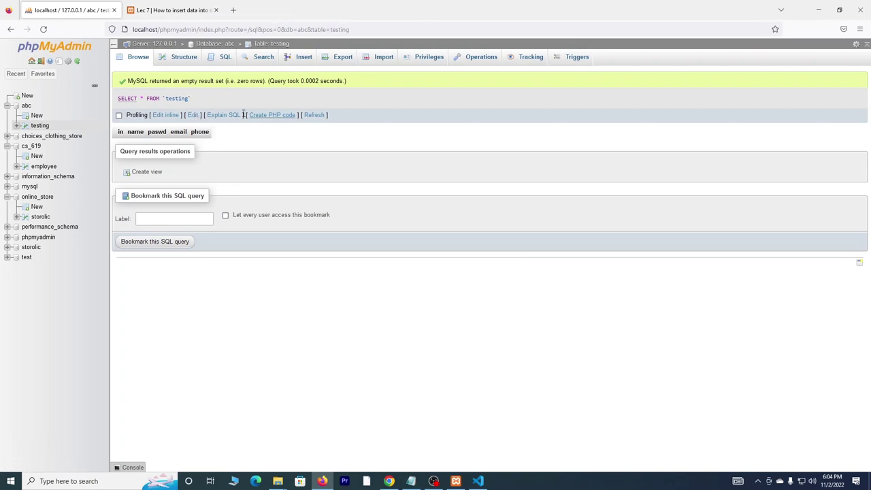
click(184, 57)
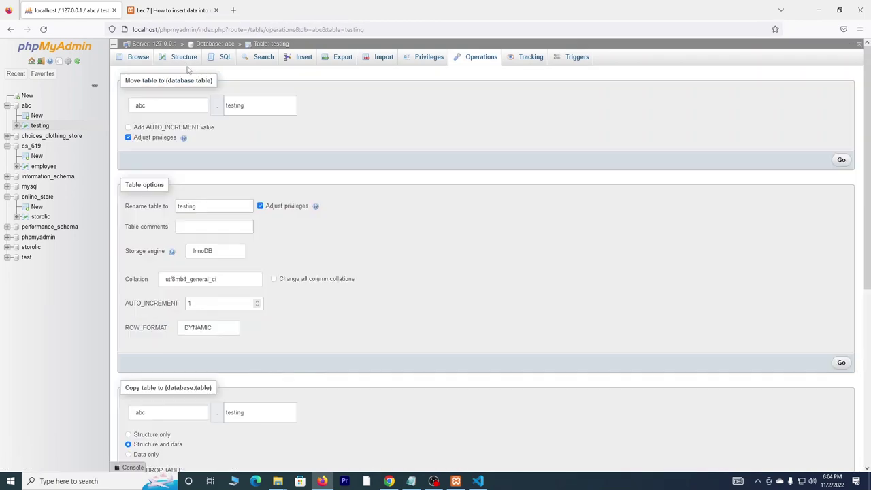
click(189, 59)
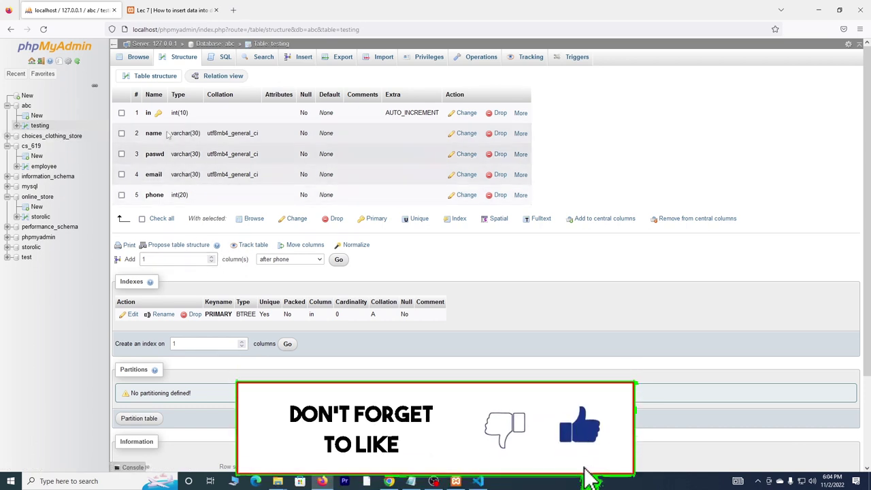
- Try the after name position for a new column, and set the position back to after phone
click(163, 257)
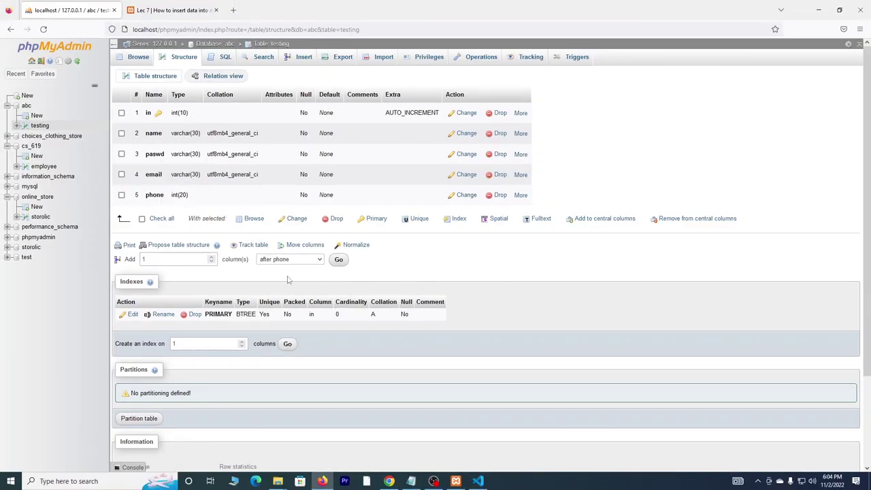
click(298, 262)
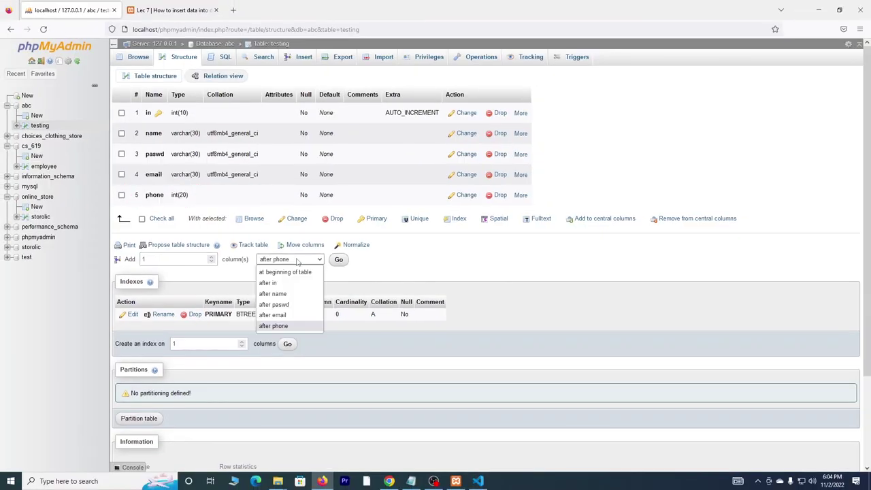
click(296, 294)
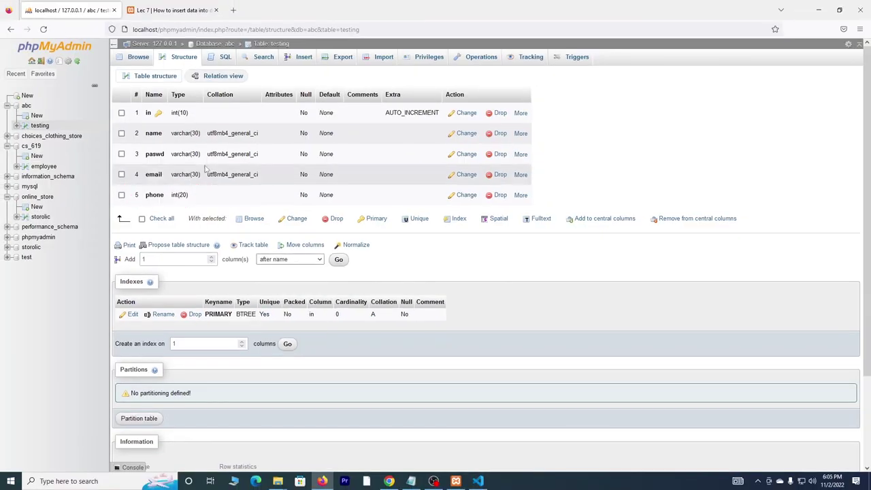
click(295, 262)
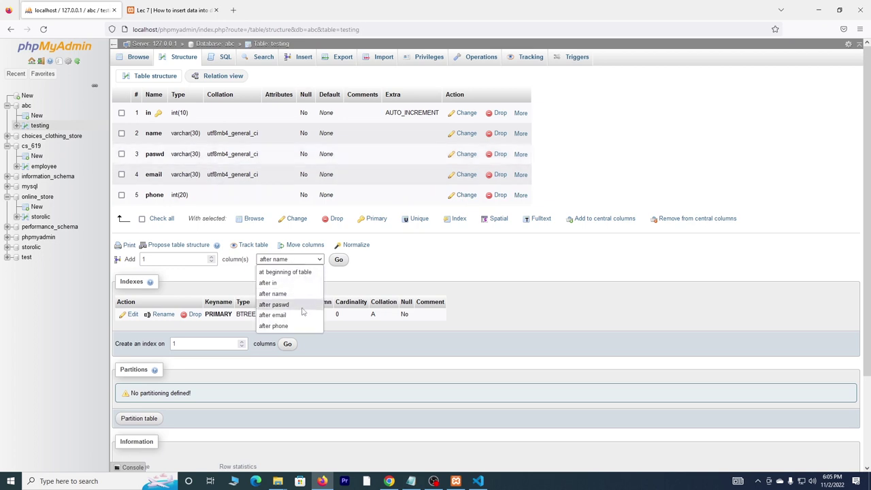
click(295, 327)
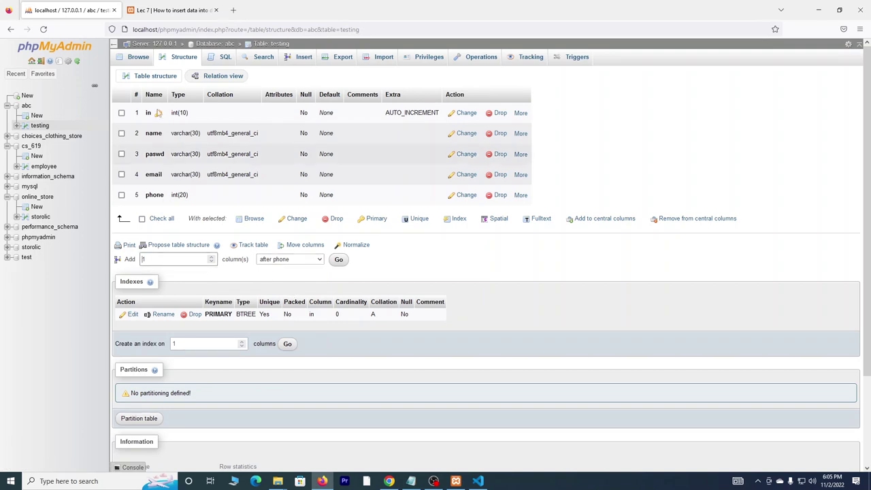
- Check the employee form's remaining fields and start adding 1 column after phone in the testing table
click(167, 13)
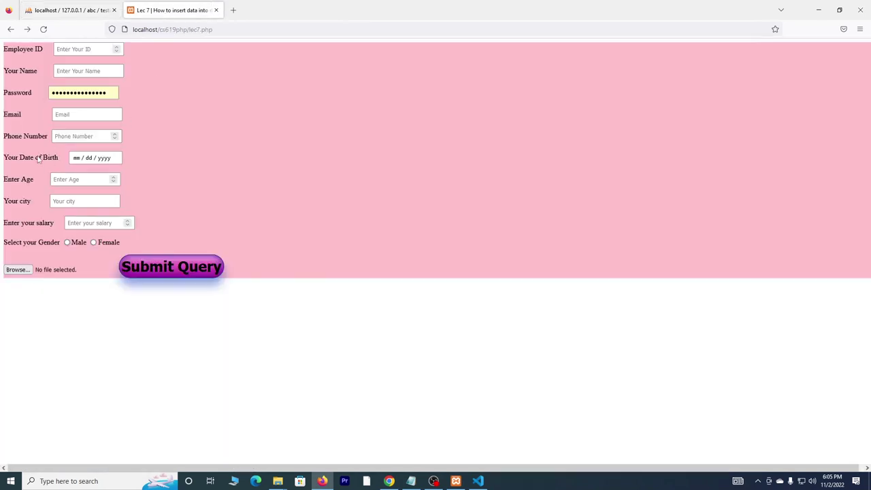
click(58, 13)
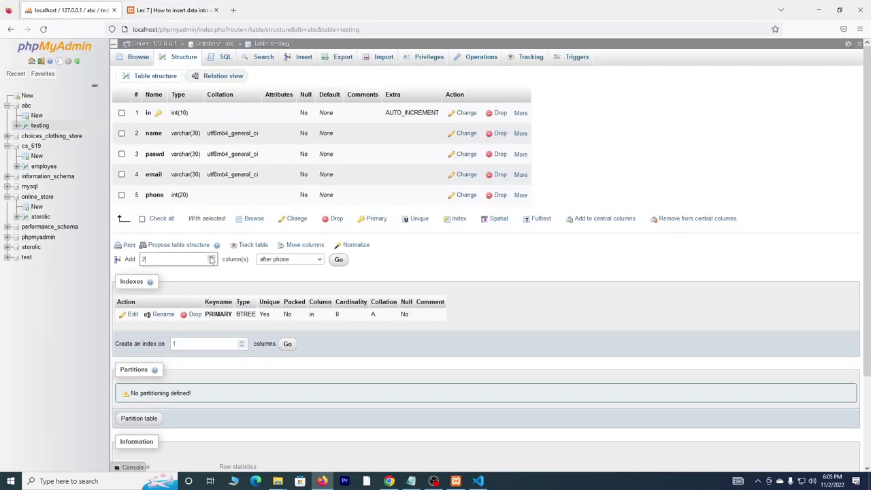
click(211, 258)
click(213, 261)
click(338, 259)
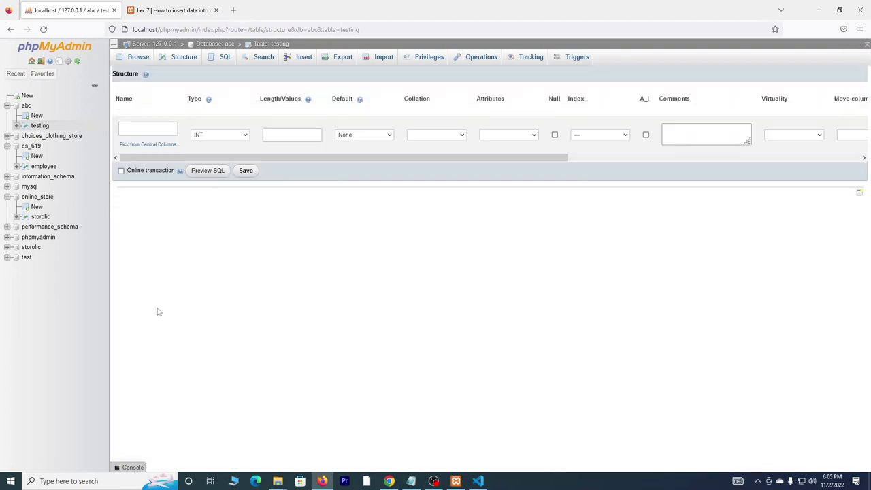
- Define the new column as DOB with type VARCHAR and length 30, and save it to the testing table
click(161, 129)
click(156, 6)
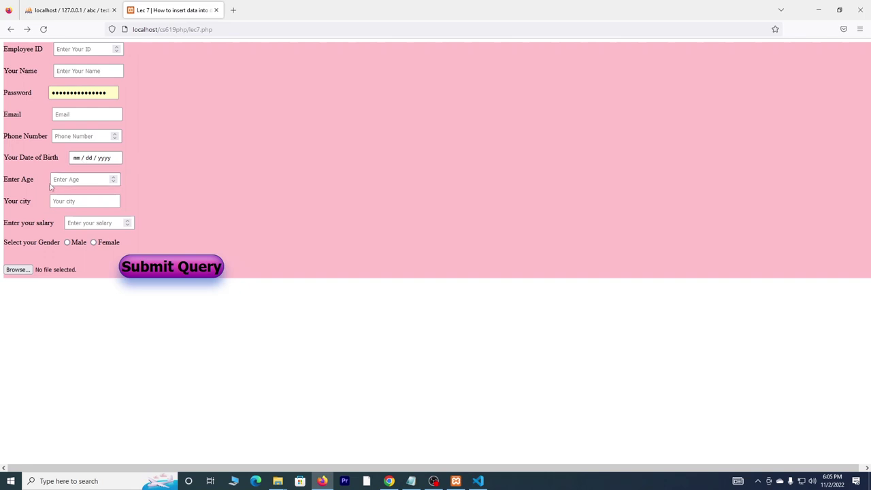
click(55, 10)
click(136, 131)
text(DOB)
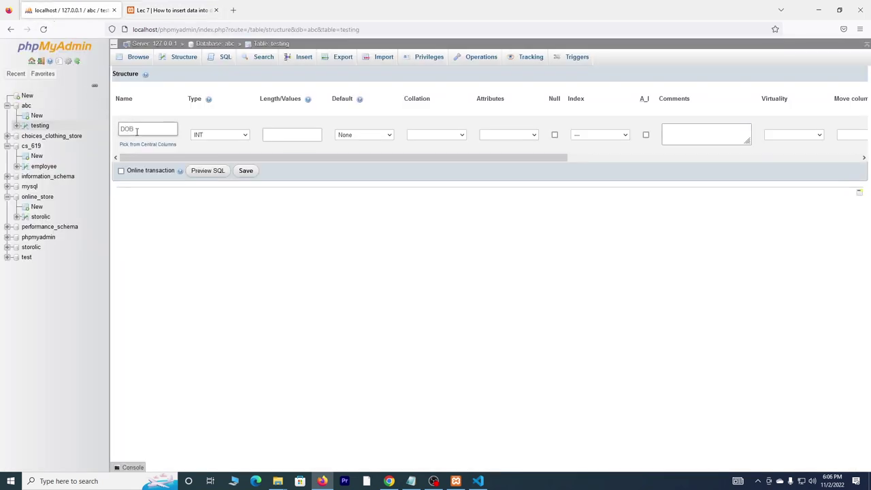
click(220, 136)
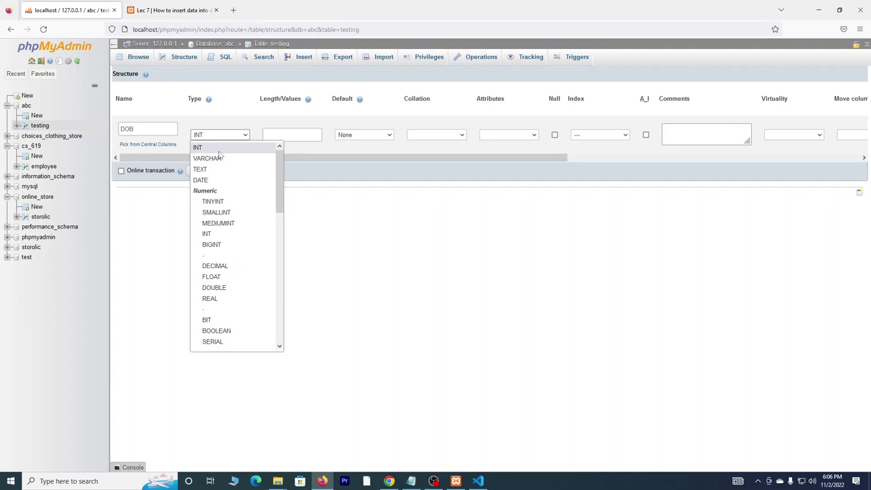
click(221, 158)
click(286, 137)
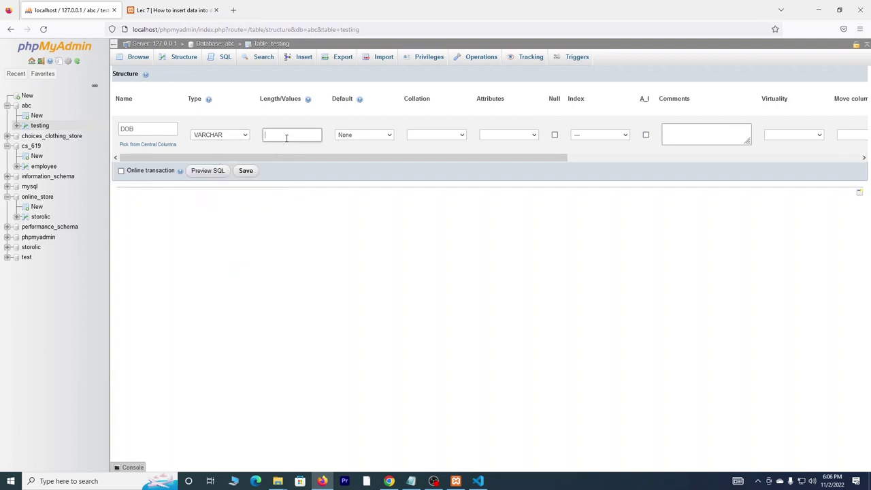
click(245, 171)
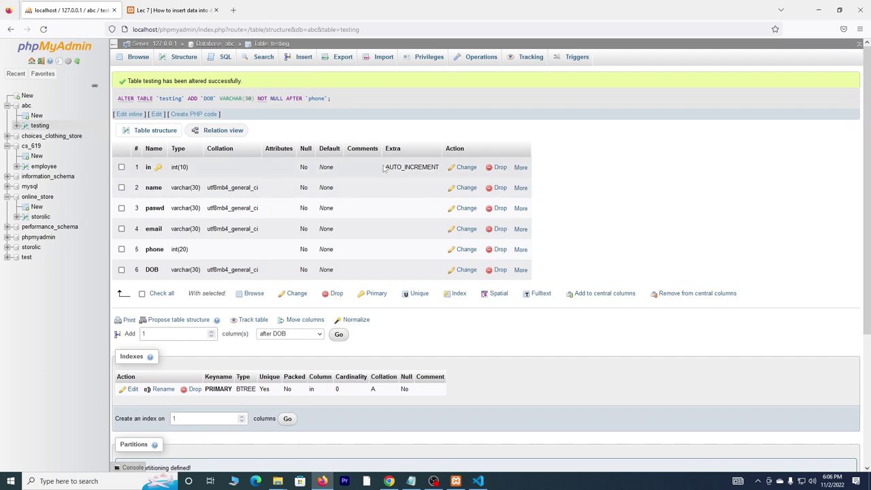
- Browse the testing table's columns, and switch to Visual Studio Code to review the form variables in lec7.php
click(38, 125)
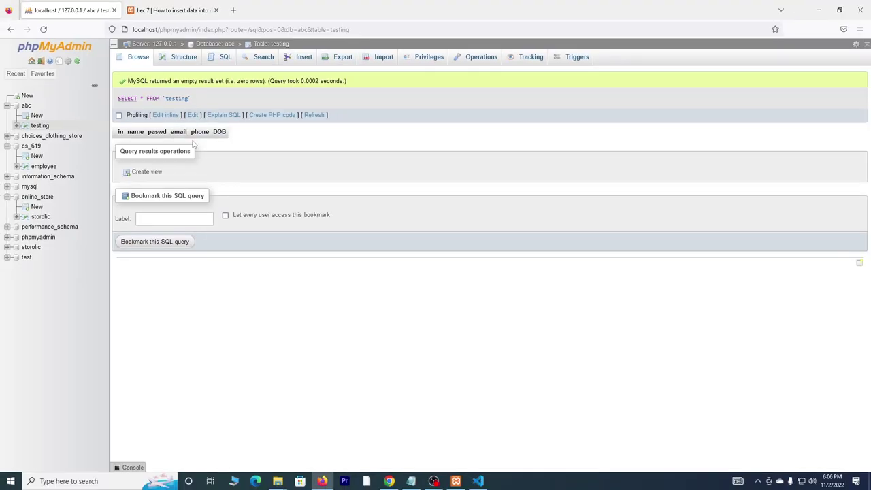
key(alt+Tab)
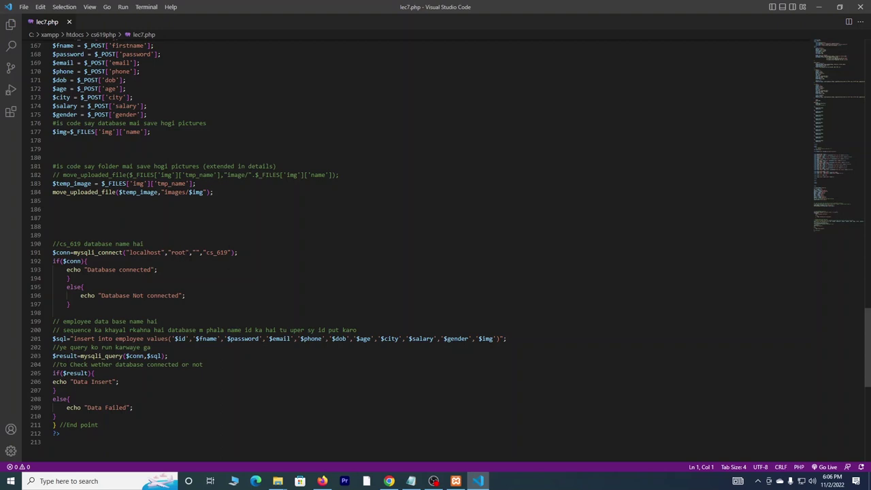
scroll(435, 245, up, 4)
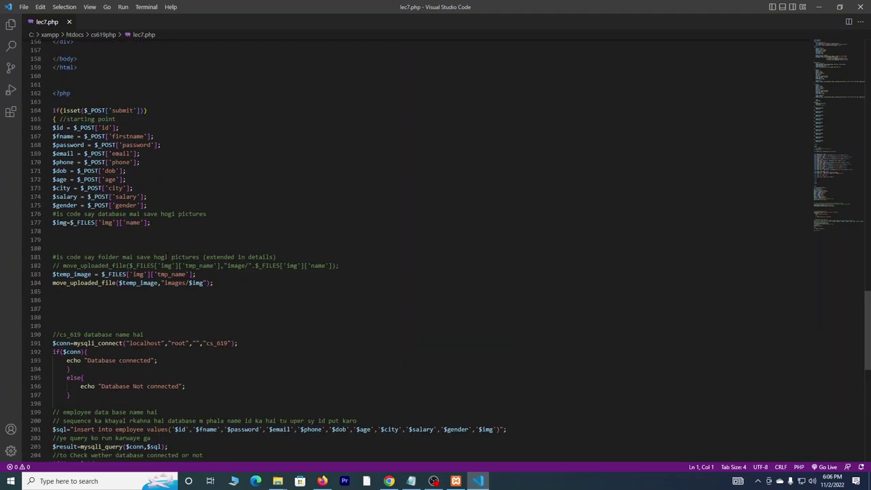
- Return to Firefox and compare the employee form's fields with the testing table's columns
key(alt+Tab)
click(160, 15)
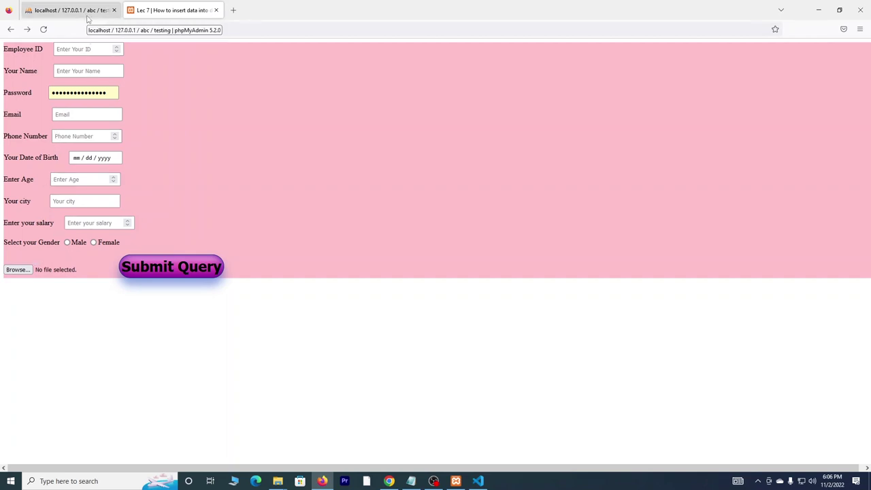
click(87, 19)
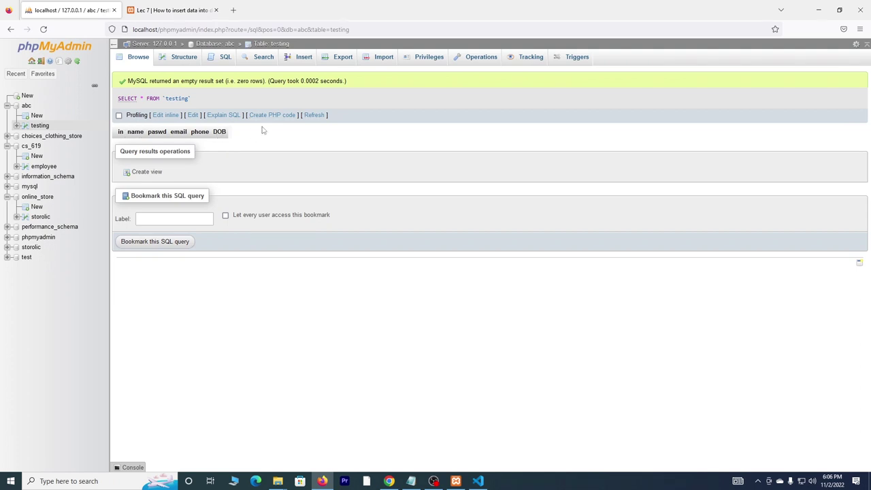
click(170, 12)
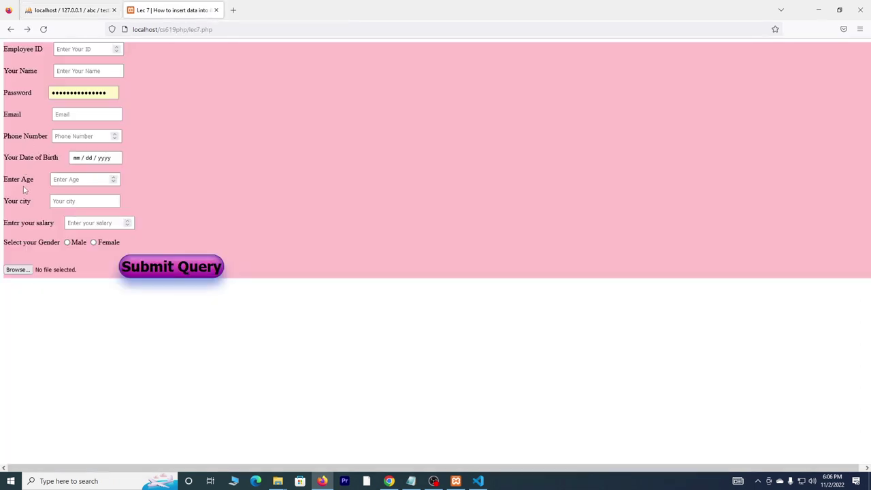
click(52, 18)
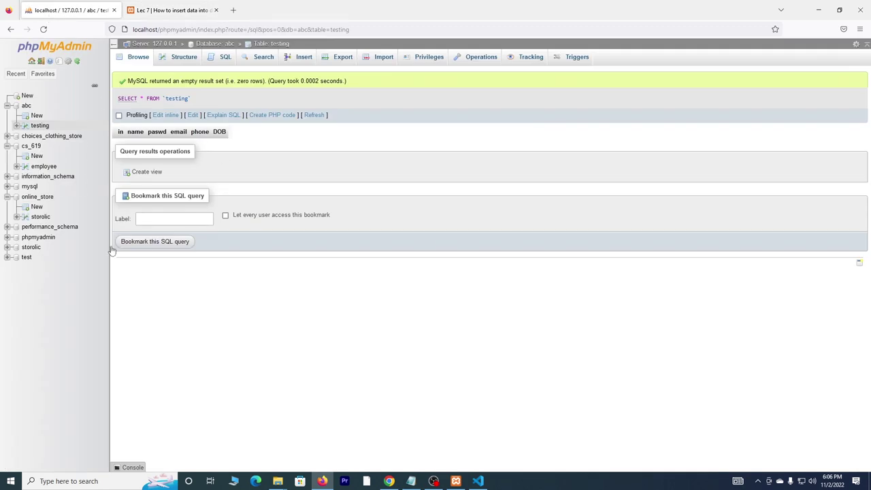
- Browse the employee table in the cs_619 database and compare its columns with the employee form's fields
click(37, 151)
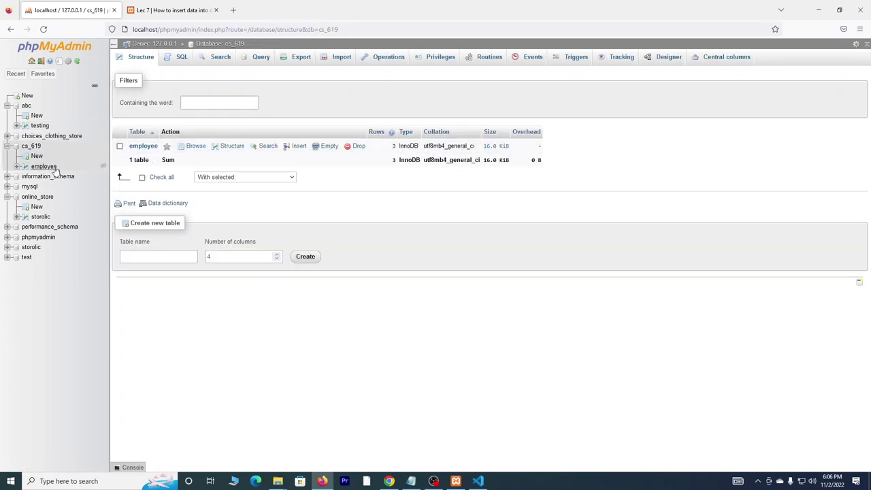
click(53, 168)
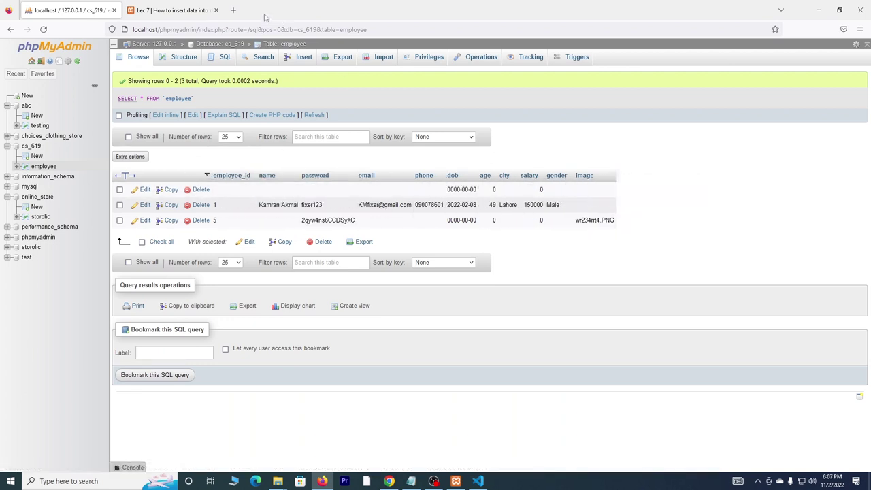
click(188, 12)
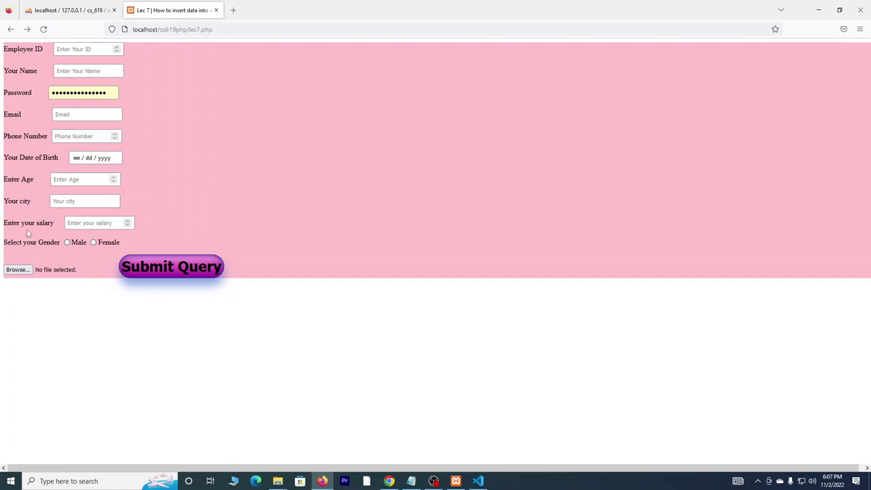
click(53, 12)
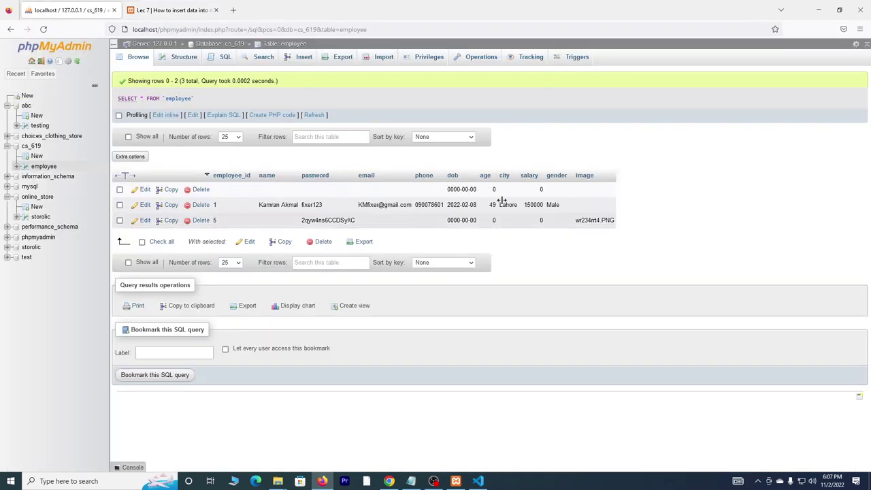